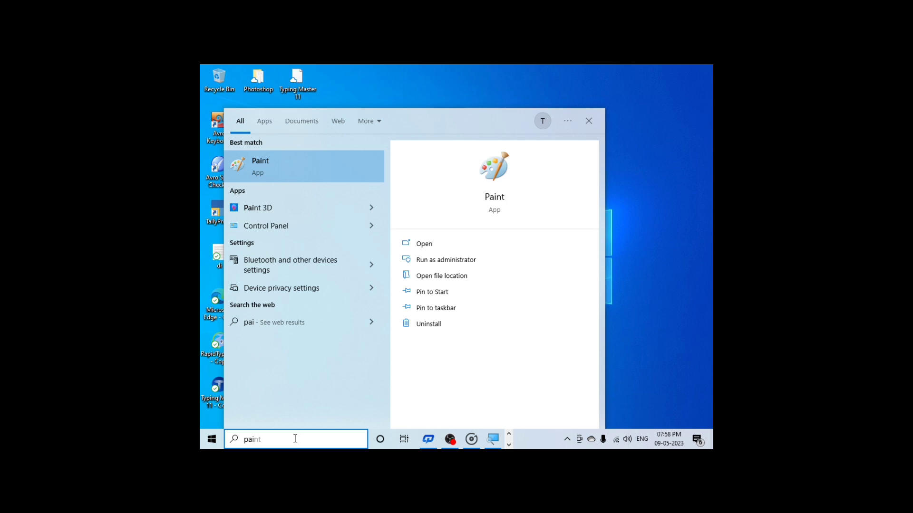
# - Open Paint and draw two slanted black lines from the canvas's upper edge to its lower edge, splitting it into three regions
pyautogui.press('Return')
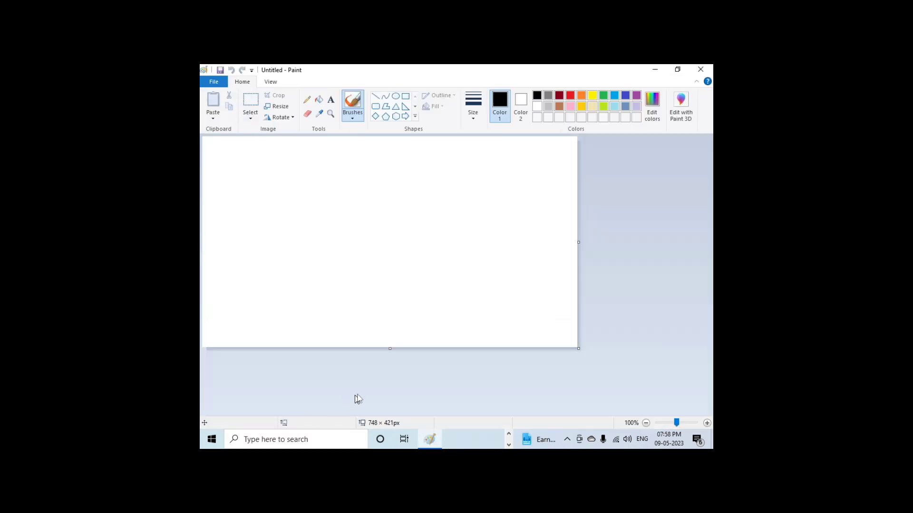
pyautogui.click(376, 96)
pyautogui.moveTo(393, 137); pyautogui.dragTo(488, 355)
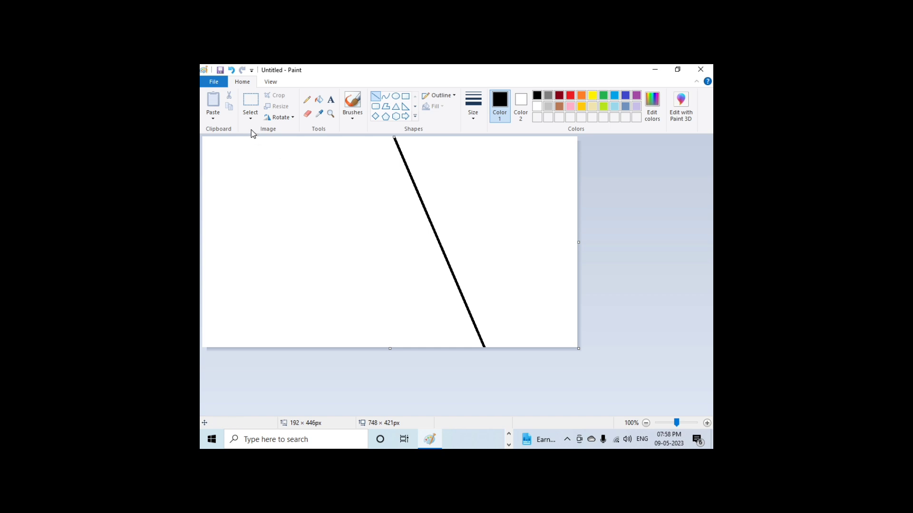
pyautogui.moveTo(261, 136)
pyautogui.mouseDown()
pyautogui.moveTo(277, 264)
pyautogui.moveTo(326, 375)
pyautogui.mouseUp()
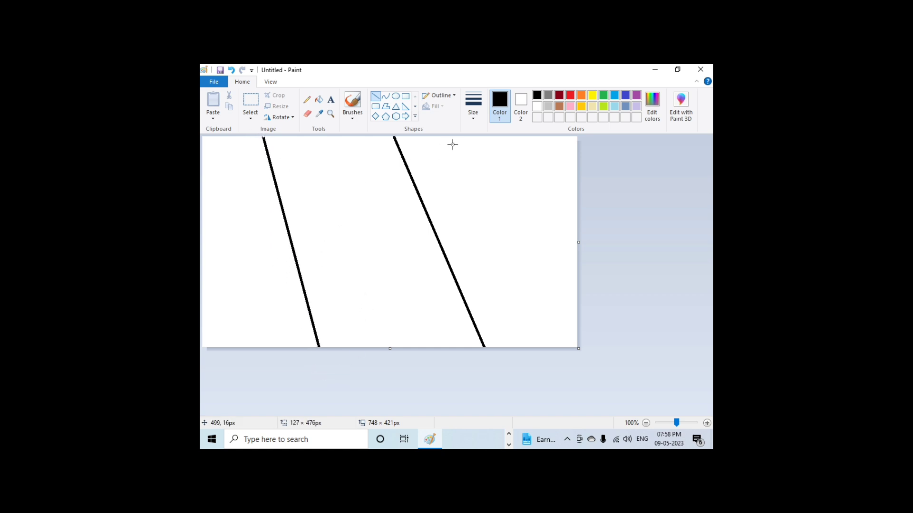
# - Recolour the left line red, then fill the right region red, the middle region black and the left region gold
pyautogui.click(571, 96)
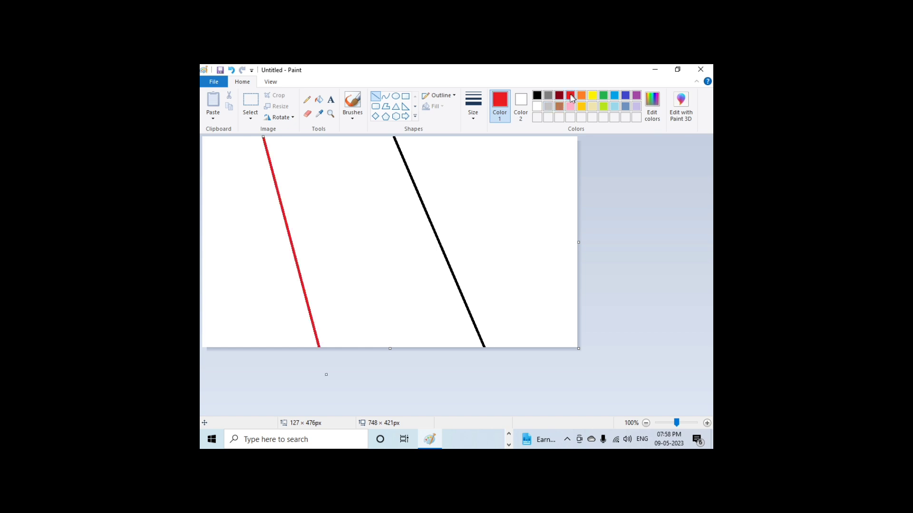
pyautogui.click(320, 99)
pyautogui.click(486, 191)
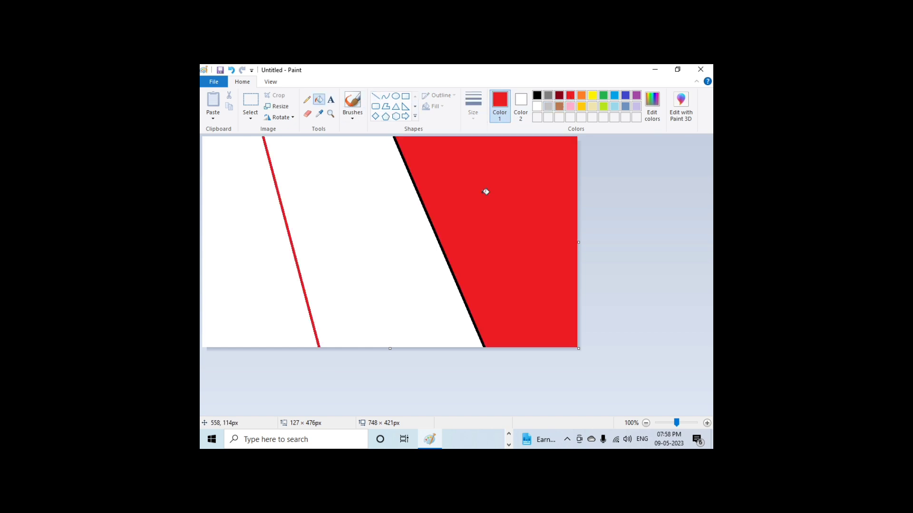
pyautogui.click(537, 96)
pyautogui.click(383, 236)
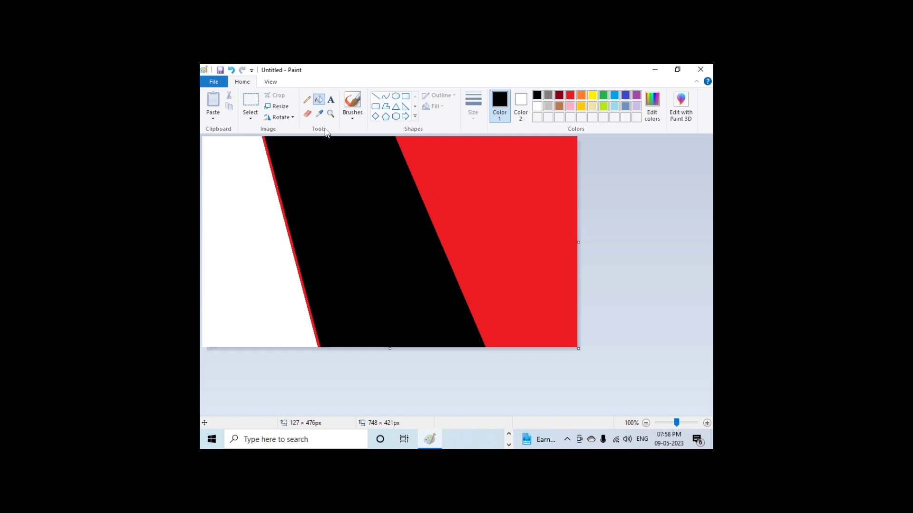
pyautogui.click(583, 106)
pyautogui.click(271, 236)
# - Resize the image to a width of 1 pixel without maintaining the aspect ratio
pyautogui.click(280, 106)
pyautogui.click(310, 143)
pyautogui.doubleClick(317, 160)
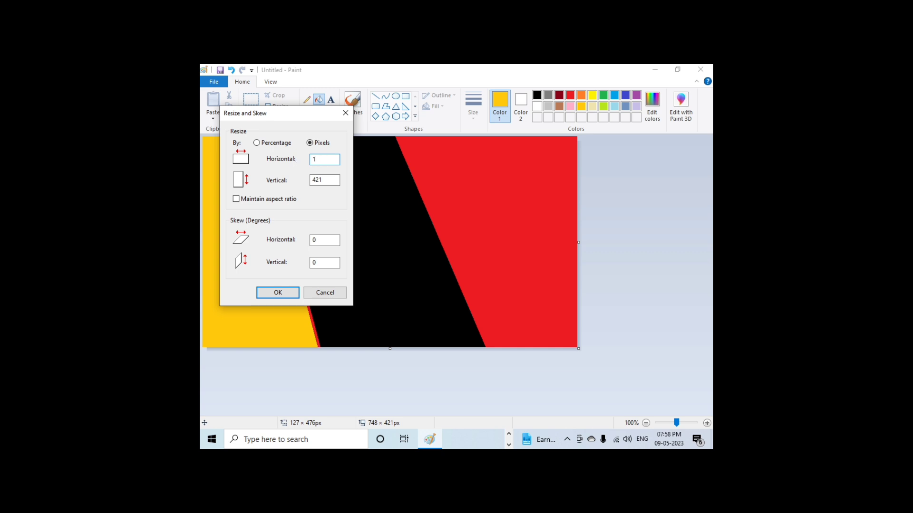
pyautogui.write('1')
pyautogui.press('Return')
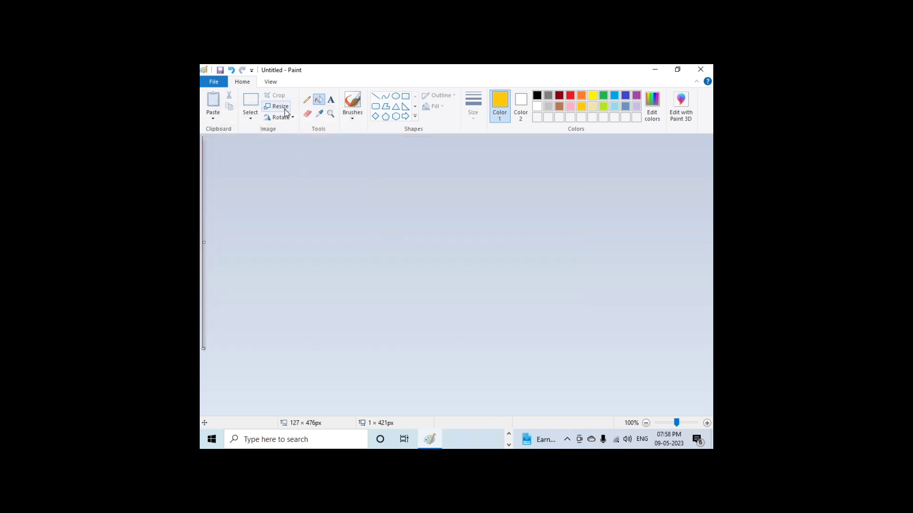
# - Resize the image to a width of 748 pixels with the aspect ratio not maintained, stretching it into a background gradient
pyautogui.click(286, 113)
pyautogui.click(310, 143)
pyautogui.click(237, 199)
pyautogui.doubleClick(326, 160)
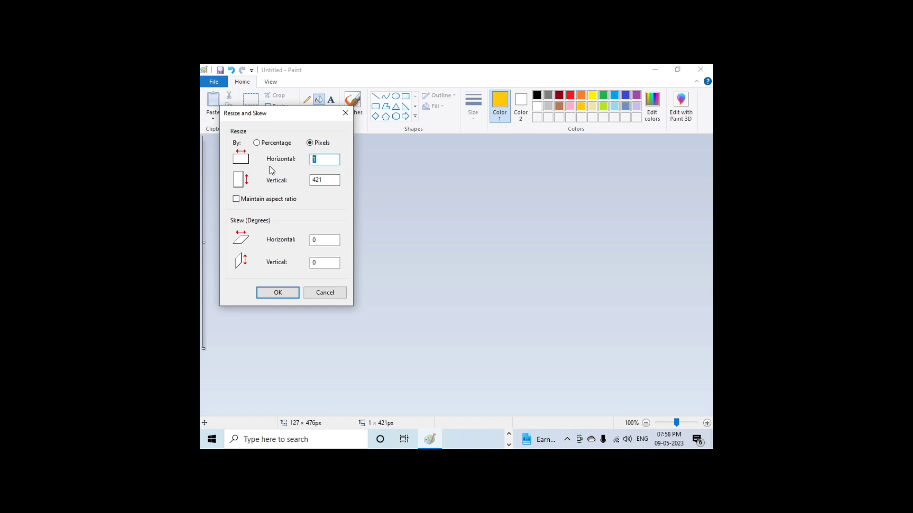
pyautogui.write('748')
pyautogui.click(292, 293)
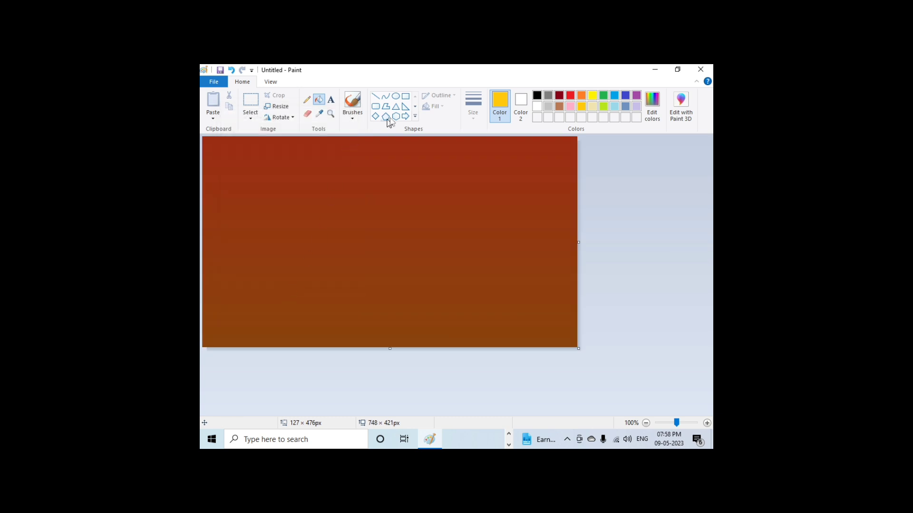
# - Paint a round gold sun in the upper middle of the gradient background with the standard brush
pyautogui.click(351, 118)
pyautogui.click(352, 133)
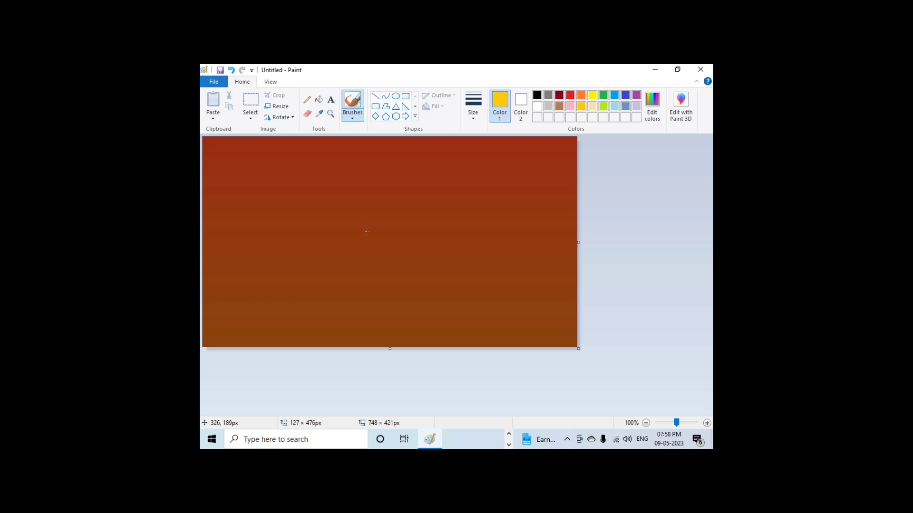
pyautogui.moveTo(365, 231); pyautogui.dragTo(366, 231)
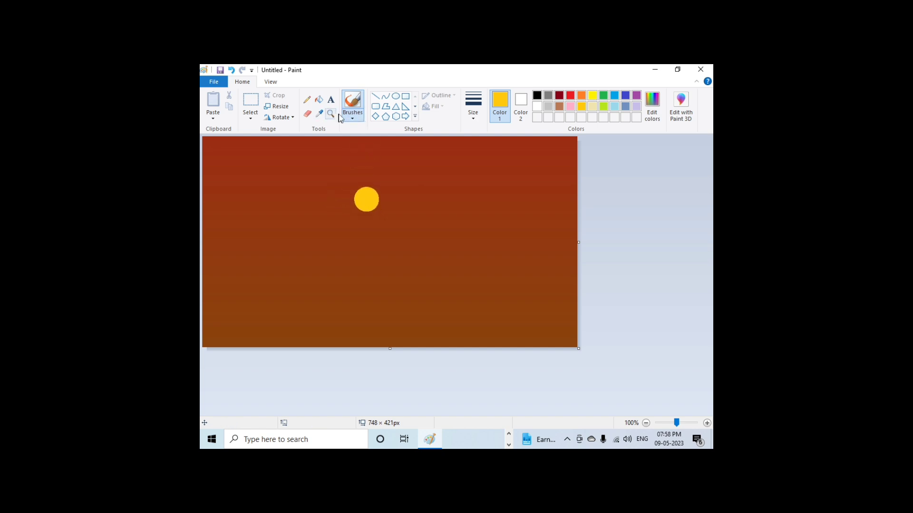
# - Paint a solid black hill in the lower-left part of the picture, sloping down to the canvas's lower edge near the middle
pyautogui.click(537, 95)
pyautogui.click(460, 227)
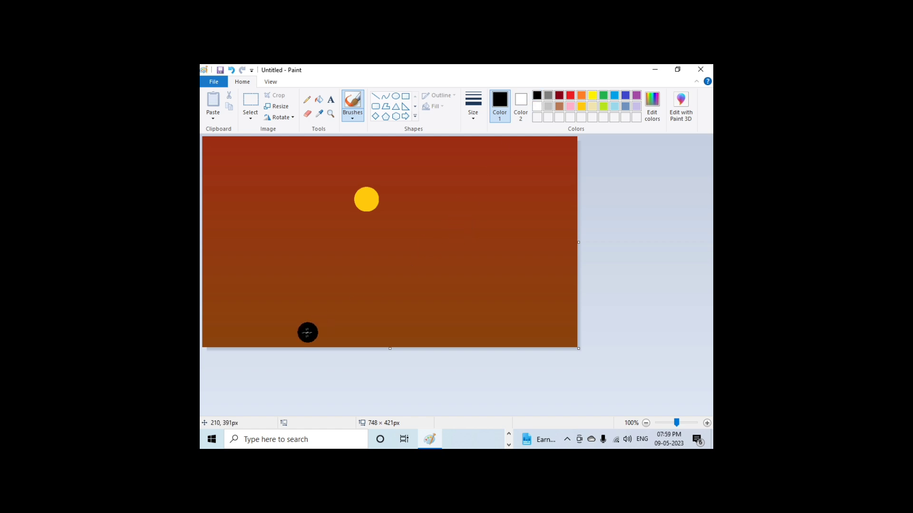
pyautogui.moveTo(211, 306)
pyautogui.mouseDown()
pyautogui.moveTo(335, 305)
pyautogui.moveTo(399, 349)
pyautogui.moveTo(353, 326)
pyautogui.moveTo(213, 318)
pyautogui.moveTo(203, 303)
pyautogui.moveTo(209, 343)
pyautogui.moveTo(357, 343)
pyautogui.mouseUp()
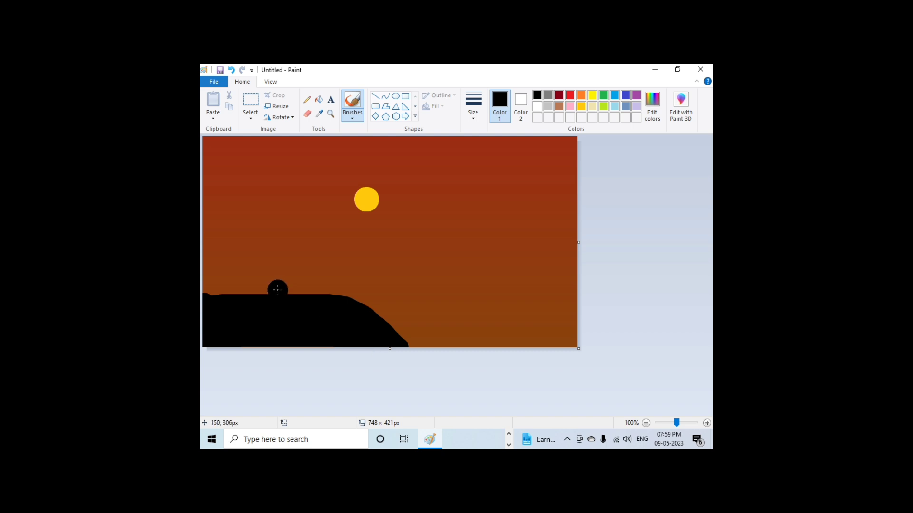
# - Paint a black tree trunk standing on the hill, widening at its base, using a progressively smaller brush
pyautogui.moveTo(277, 291); pyautogui.dragTo(279, 281)
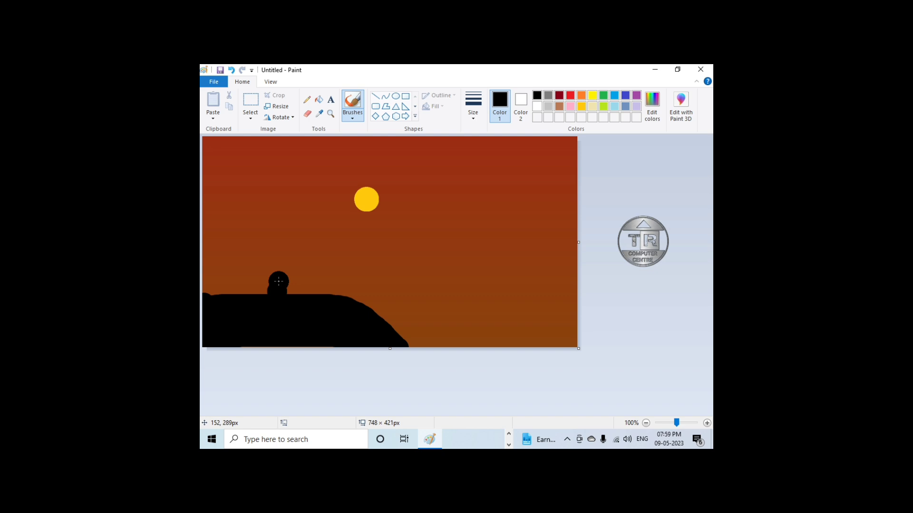
pyautogui.hotkey('ctrl', '-')
pyautogui.hotkey('ctrl', '-')
pyautogui.hotkey('ctrl', '-')
pyautogui.hotkey('ctrl', '-')
pyautogui.hotkey('ctrl', '-')
pyautogui.hotkey('ctrl', '-')
pyautogui.hotkey('ctrl', '-')
pyautogui.hotkey('ctrl', '-')
pyautogui.hotkey('ctrl', '-')
pyautogui.hotkey('ctrl', '-')
pyautogui.hotkey('ctrl', '-')
pyautogui.hotkey('ctrl', '-')
pyautogui.hotkey('ctrl', '-')
pyautogui.moveTo(278, 247); pyautogui.dragTo(280, 289)
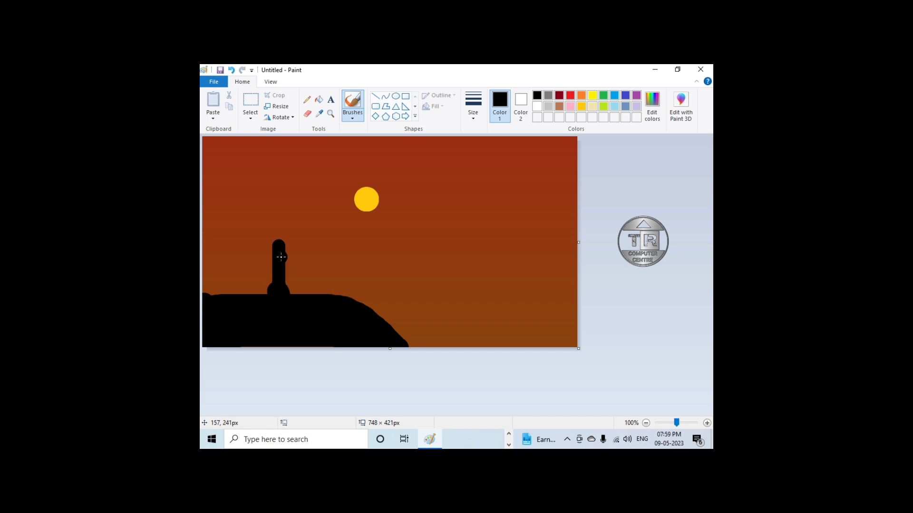
pyautogui.moveTo(277, 247); pyautogui.dragTo(274, 280)
# - Paint black branches fanning out from the top of the trunk, with smaller offshoots near their tips
pyautogui.moveTo(286, 231); pyautogui.dragTo(296, 205)
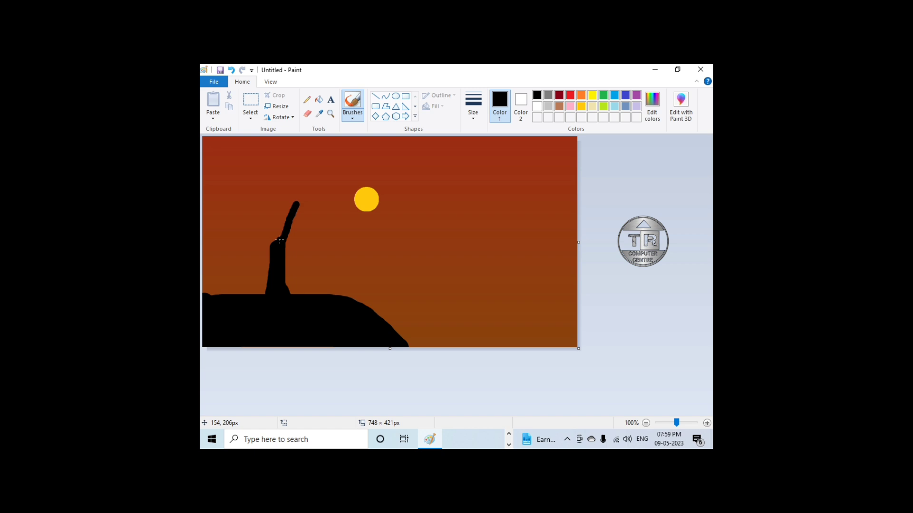
pyautogui.moveTo(280, 235); pyautogui.dragTo(259, 186)
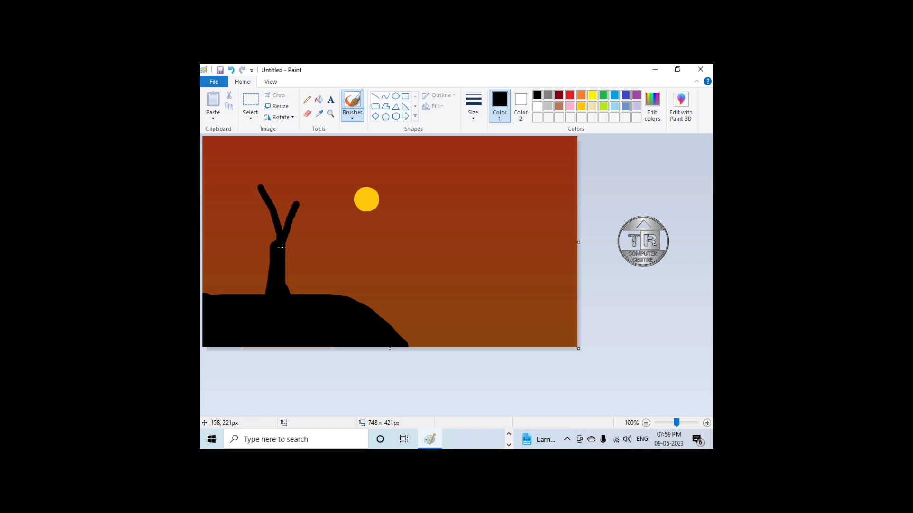
pyautogui.moveTo(275, 239); pyautogui.dragTo(248, 209)
pyautogui.moveTo(262, 232); pyautogui.dragTo(235, 225)
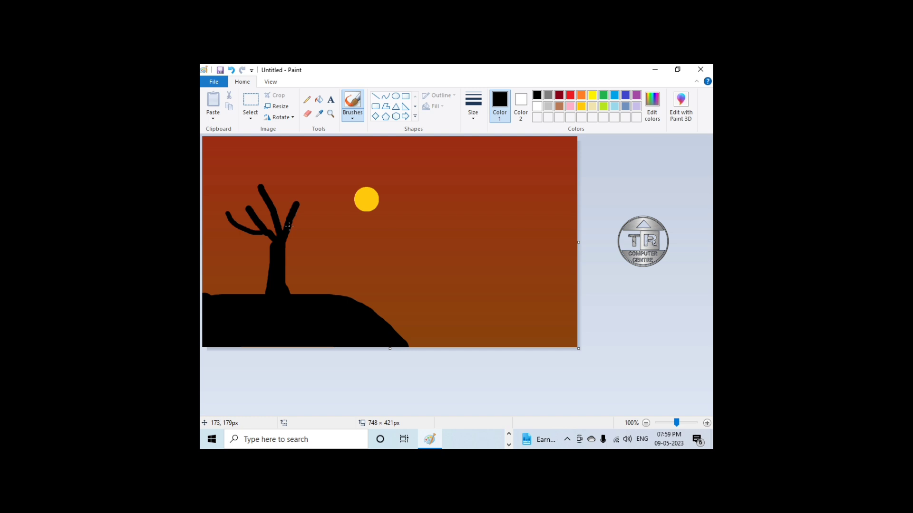
pyautogui.moveTo(299, 197); pyautogui.dragTo(311, 184)
pyautogui.moveTo(295, 222)
pyautogui.mouseDown()
pyautogui.moveTo(322, 202)
pyautogui.moveTo(280, 171)
pyautogui.mouseUp()
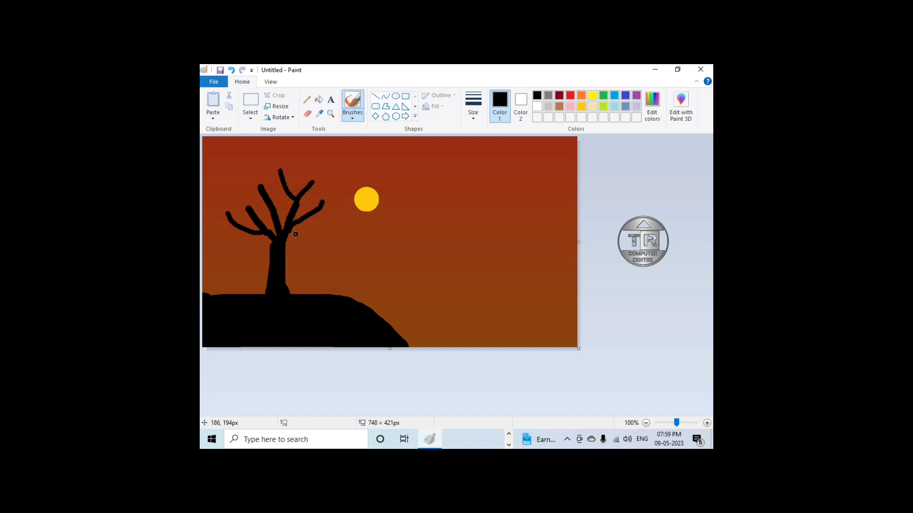
pyautogui.moveTo(275, 199); pyautogui.dragTo(278, 185)
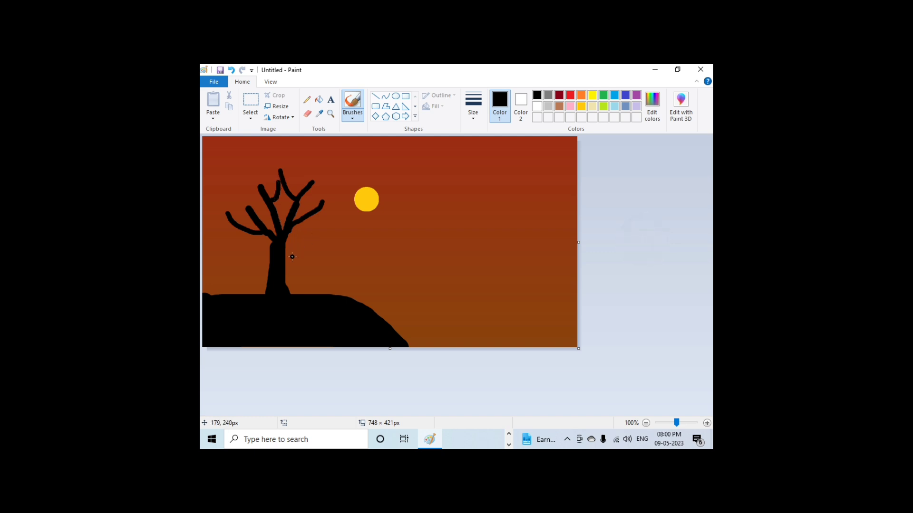
# - Spray black foliage around the branch tips with the airbrush at its largest size
pyautogui.click(355, 116)
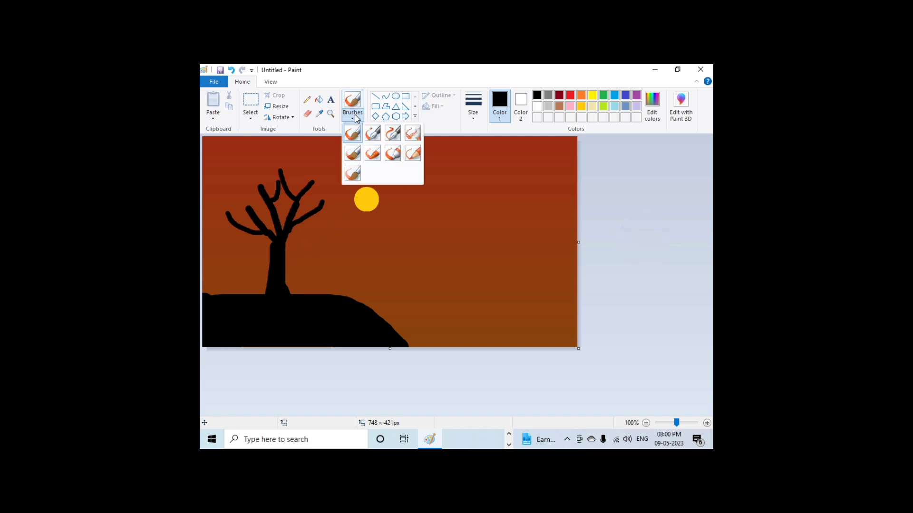
pyautogui.click(412, 134)
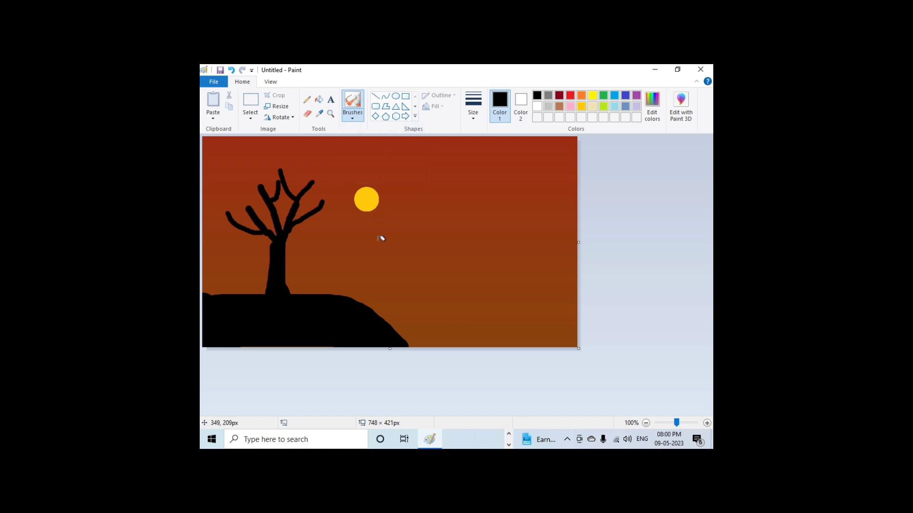
pyautogui.click(472, 115)
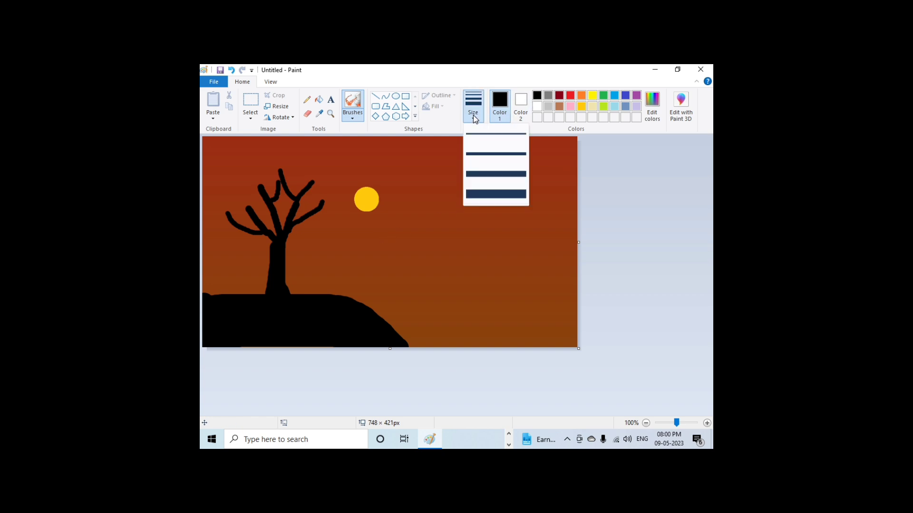
pyautogui.click(483, 195)
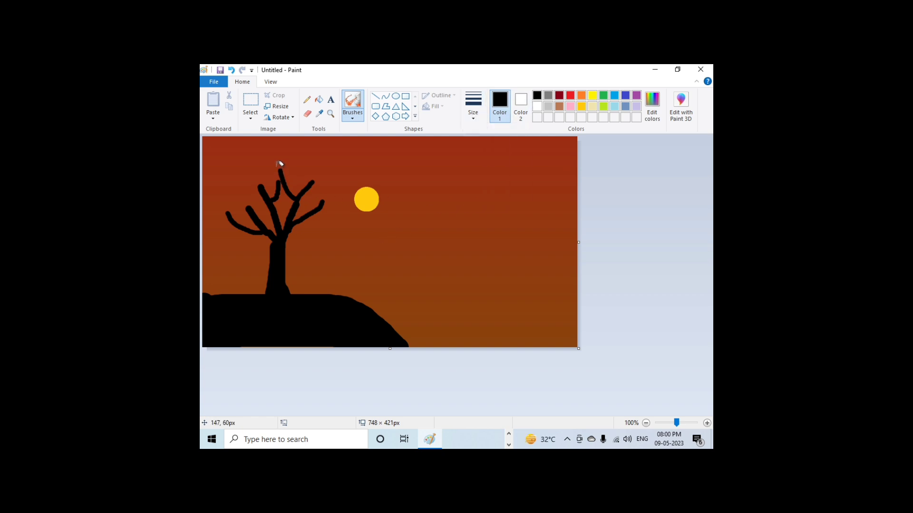
pyautogui.moveTo(273, 166)
pyautogui.mouseDown()
pyautogui.moveTo(294, 155)
pyautogui.moveTo(268, 158)
pyautogui.moveTo(320, 183)
pyautogui.moveTo(328, 175)
pyautogui.moveTo(318, 172)
pyautogui.moveTo(320, 157)
pyautogui.moveTo(315, 170)
pyautogui.mouseUp()
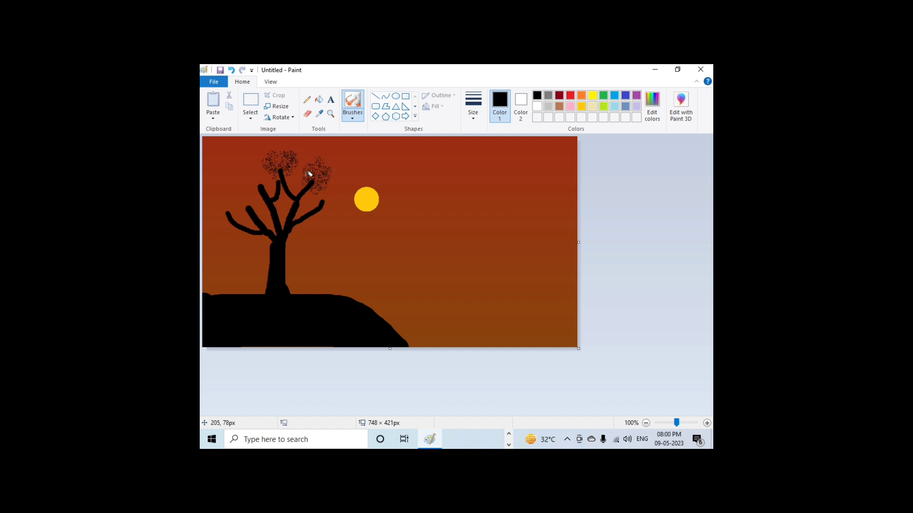
pyautogui.moveTo(320, 201)
pyautogui.mouseDown()
pyautogui.moveTo(313, 209)
pyautogui.moveTo(324, 214)
pyautogui.moveTo(338, 194)
pyautogui.moveTo(320, 196)
pyautogui.moveTo(328, 212)
pyautogui.mouseUp()
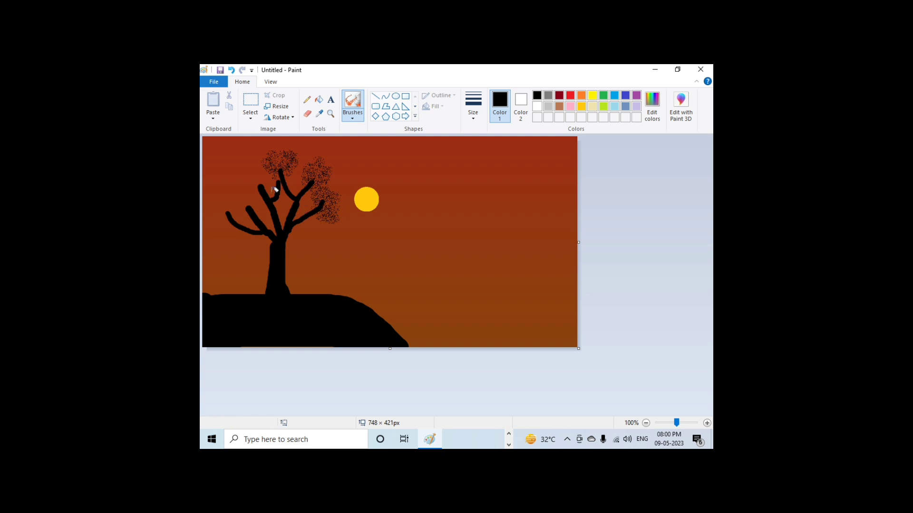
pyautogui.moveTo(261, 185)
pyautogui.mouseDown()
pyautogui.moveTo(257, 167)
pyautogui.moveTo(248, 183)
pyautogui.moveTo(261, 199)
pyautogui.moveTo(242, 205)
pyautogui.moveTo(243, 193)
pyautogui.moveTo(255, 202)
pyautogui.moveTo(243, 207)
pyautogui.moveTo(255, 201)
pyautogui.mouseUp()
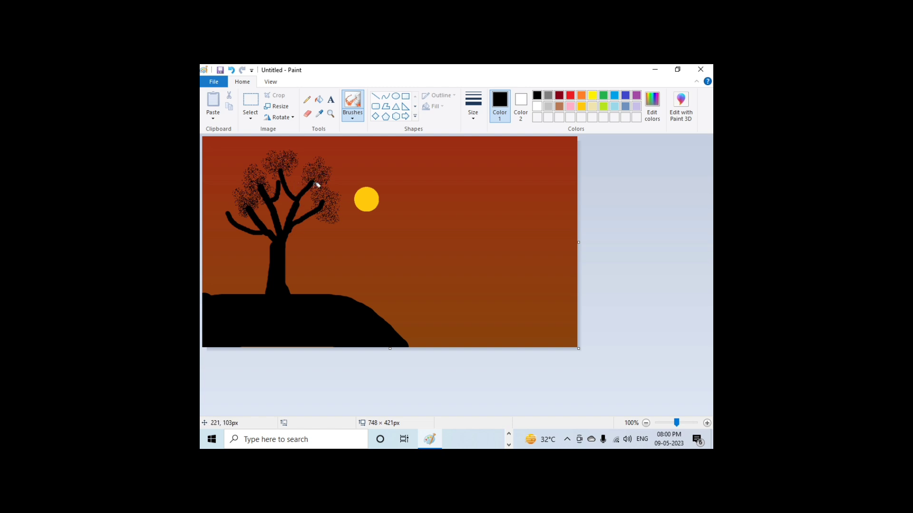
pyautogui.moveTo(219, 209)
pyautogui.mouseDown()
pyautogui.moveTo(233, 203)
pyautogui.moveTo(217, 220)
pyautogui.moveTo(238, 210)
pyautogui.moveTo(224, 180)
pyautogui.moveTo(220, 196)
pyautogui.moveTo(217, 174)
pyautogui.moveTo(239, 175)
pyautogui.moveTo(247, 160)
pyautogui.moveTo(254, 164)
pyautogui.moveTo(238, 172)
pyautogui.moveTo(237, 195)
pyautogui.mouseUp()
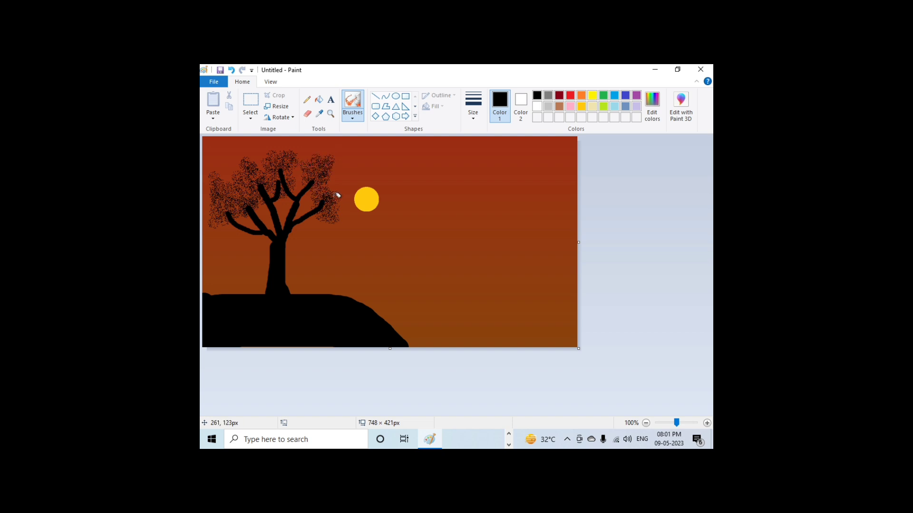
pyautogui.moveTo(343, 187)
pyautogui.mouseDown()
pyautogui.moveTo(337, 205)
pyautogui.moveTo(328, 203)
pyautogui.mouseUp()
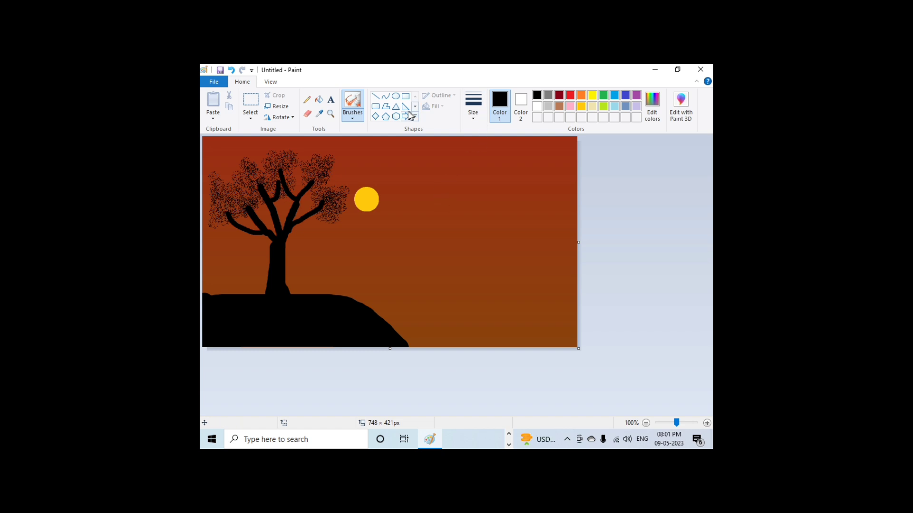
# - Sketch small black grass tufts on both sides of the trunk base and taller grass at the hill's left edge with the Pencil
pyautogui.click(311, 101)
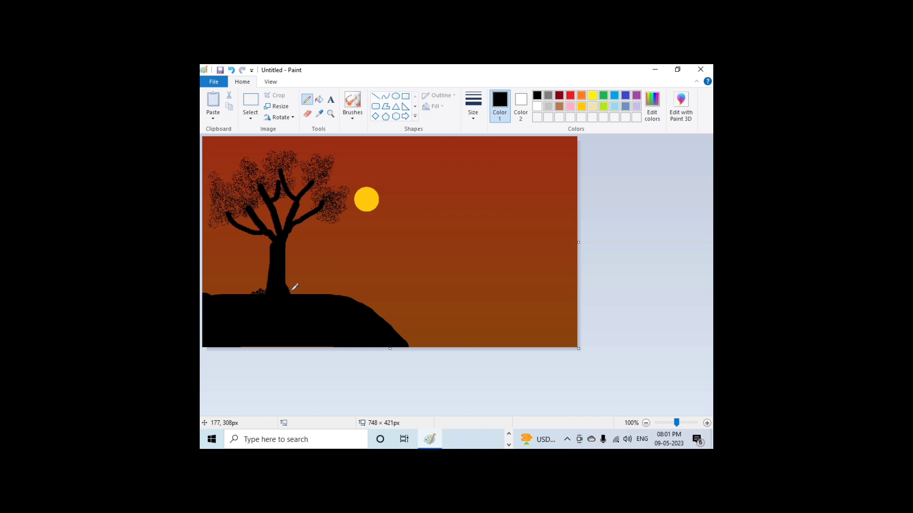
pyautogui.moveTo(291, 292); pyautogui.dragTo(300, 294)
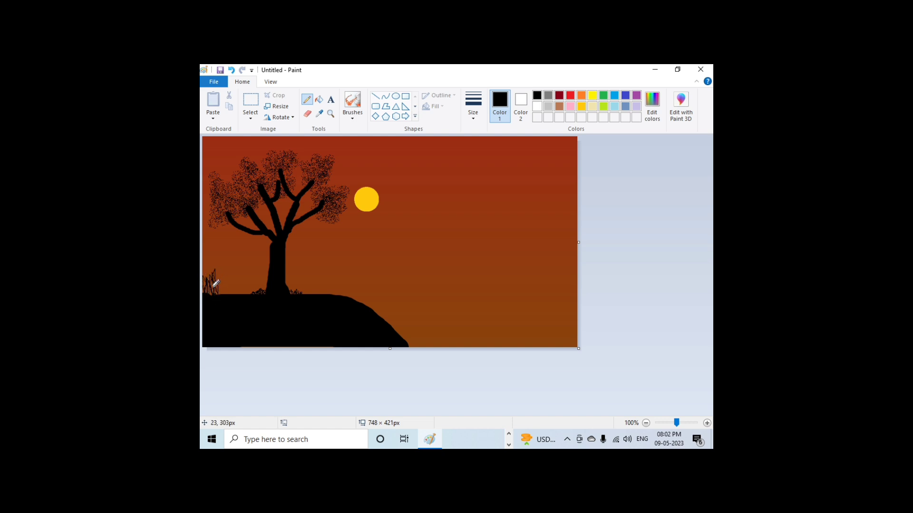
pyautogui.moveTo(206, 258)
pyautogui.mouseDown()
pyautogui.moveTo(214, 282)
pyautogui.moveTo(221, 276)
pyautogui.mouseUp()
# - Draw a bench frame to the right of the tree using black straight lines: two short legs and a seat about 40 px wide
pyautogui.click(679, 422)
pyautogui.scroll(-3, 464, 304)
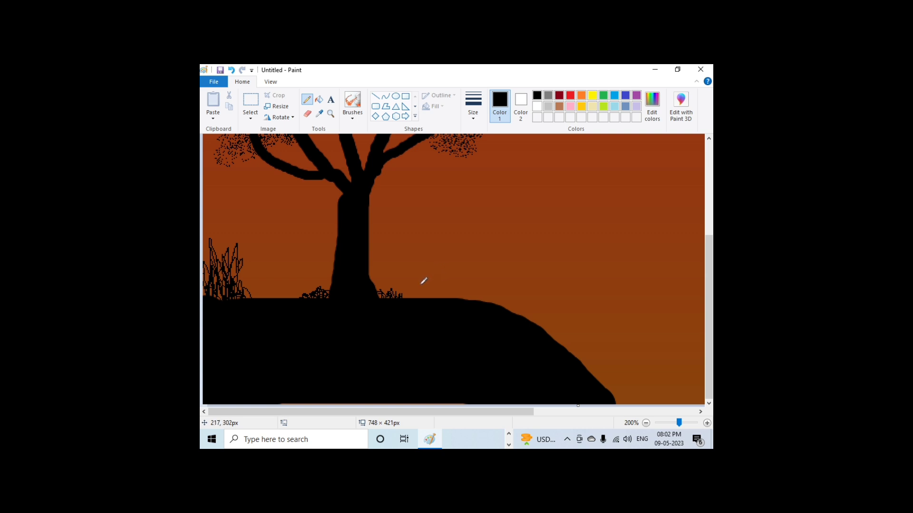
pyautogui.click(375, 96)
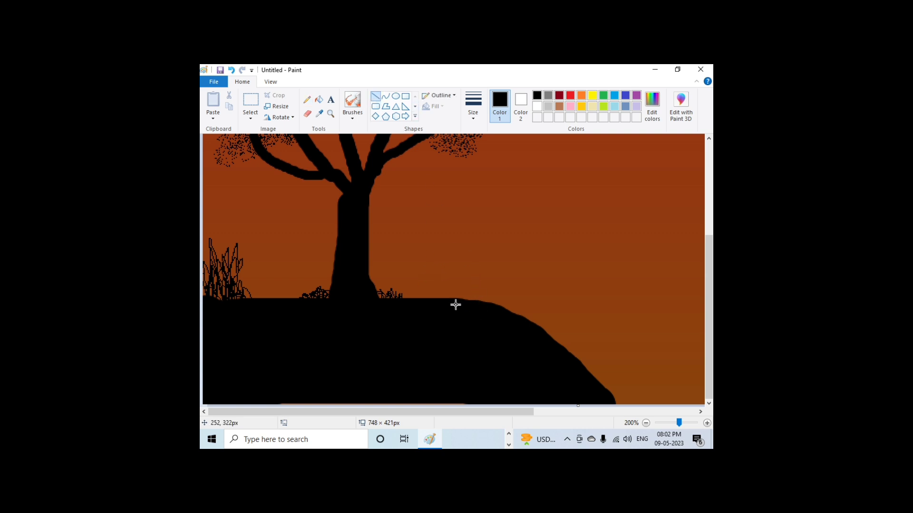
pyautogui.click(474, 107)
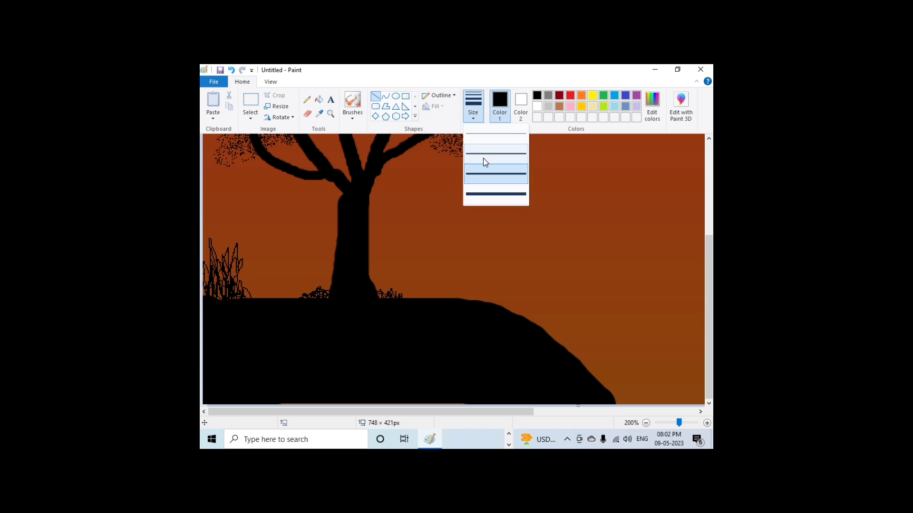
pyautogui.click(420, 279)
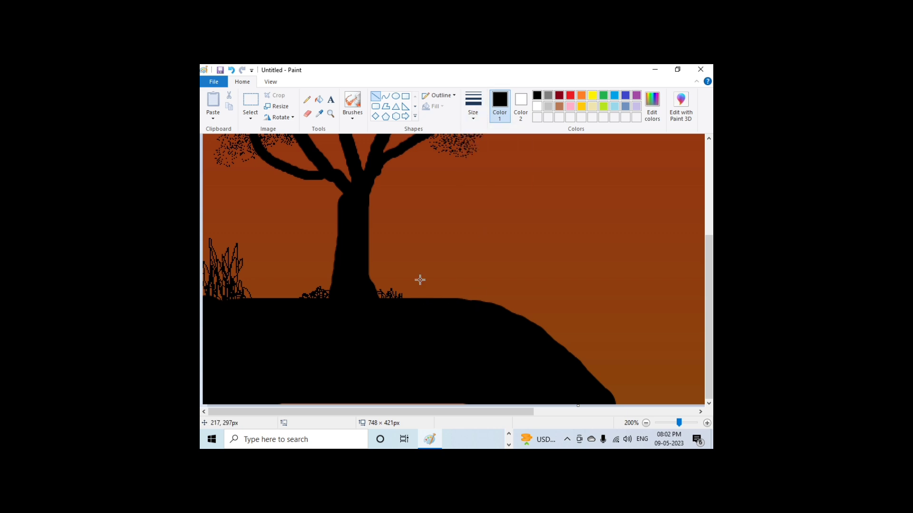
pyautogui.moveTo(420, 280); pyautogui.dragTo(420, 300)
pyautogui.moveTo(459, 283)
pyautogui.mouseDown()
pyautogui.moveTo(459, 298)
pyautogui.moveTo(447, 282)
pyautogui.moveTo(460, 283)
pyautogui.mouseUp()
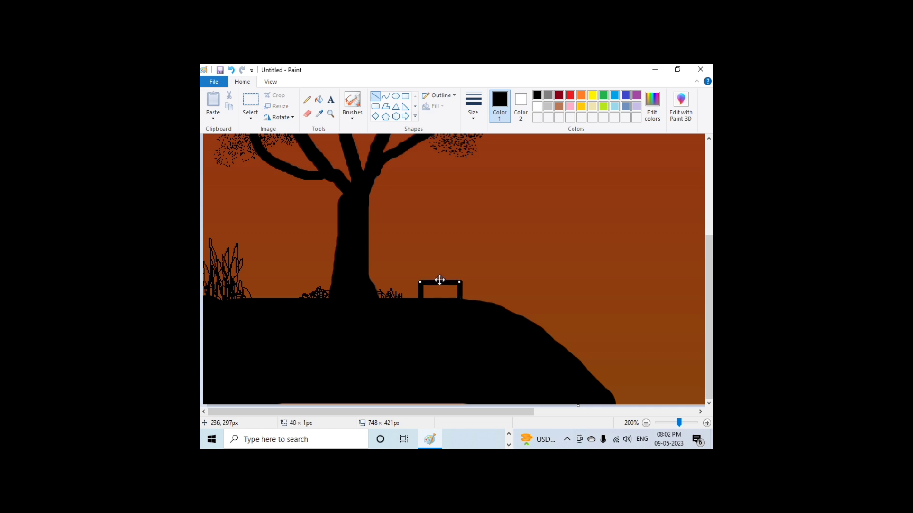
# - Try the thinnest line width on the bench seat and restore the third width
pyautogui.click(473, 111)
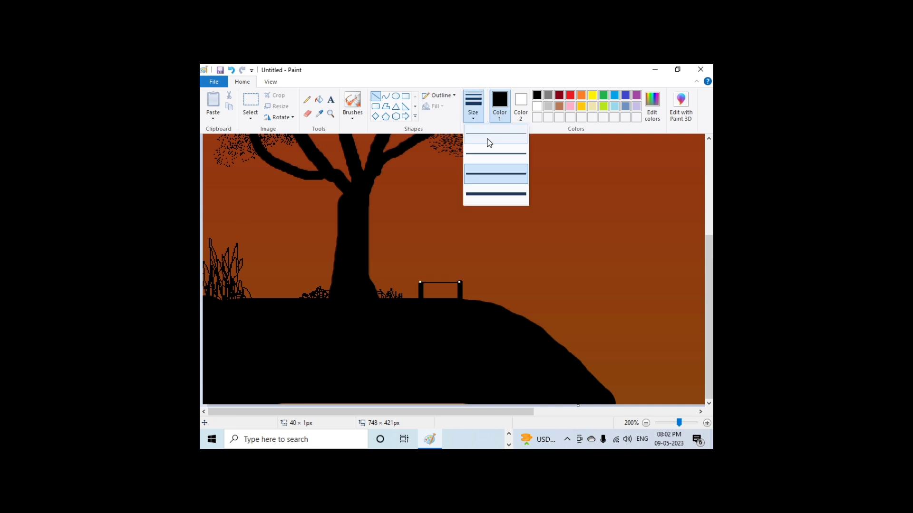
pyautogui.click(489, 143)
pyautogui.click(474, 110)
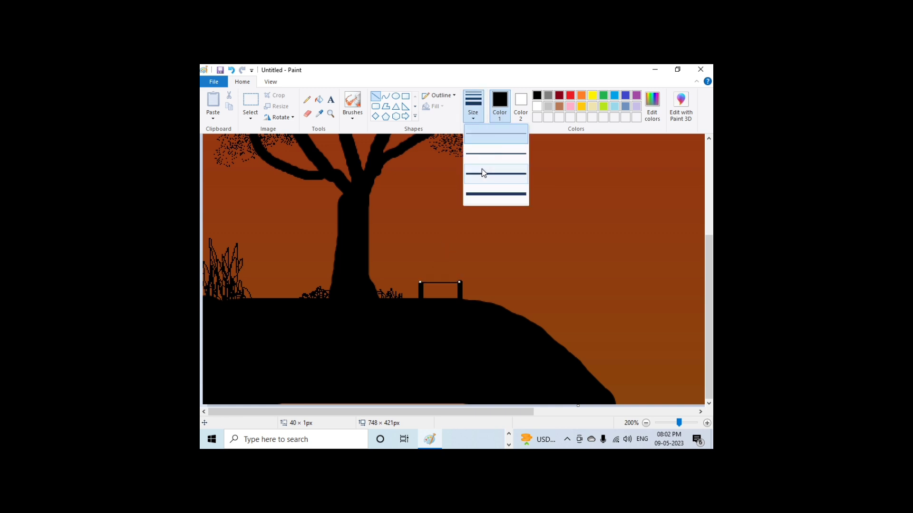
pyautogui.click(484, 174)
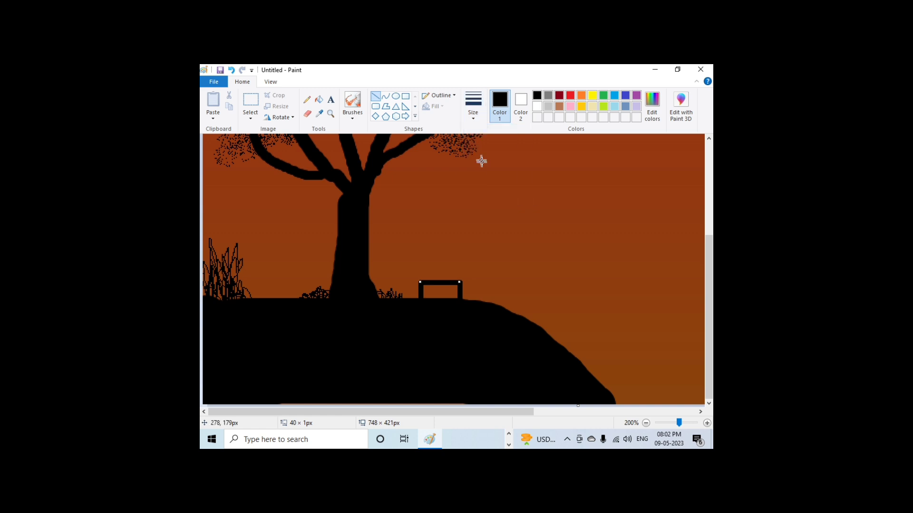
# - Draw a backrest post about 17 px tall above the seat's left end in the second-thinnest width, aligned with the left leg
pyautogui.click(473, 108)
pyautogui.click(479, 142)
pyautogui.moveTo(421, 267); pyautogui.dragTo(421, 283)
pyautogui.click(474, 113)
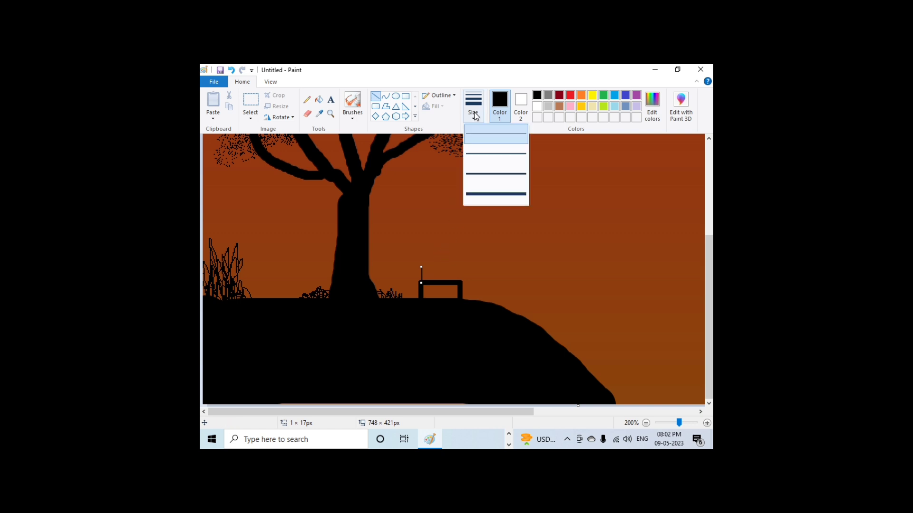
pyautogui.click(480, 153)
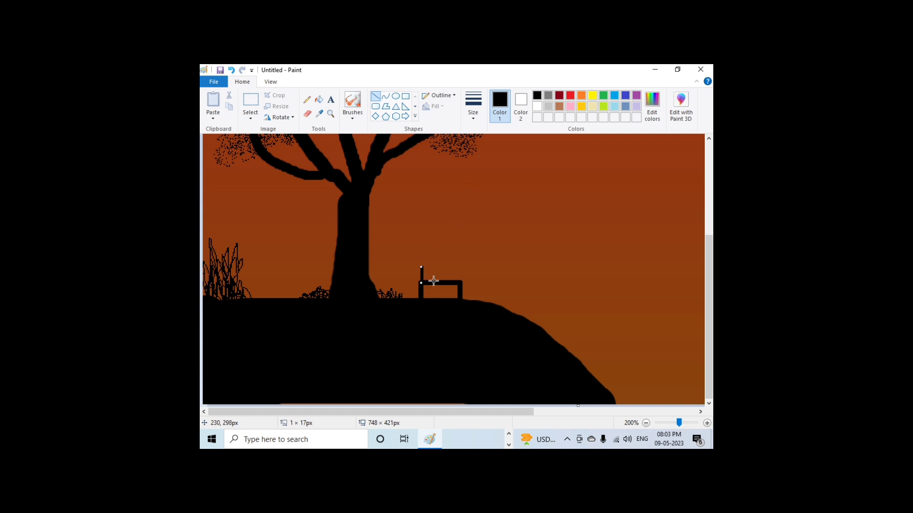
pyautogui.scroll(1, 433, 281)
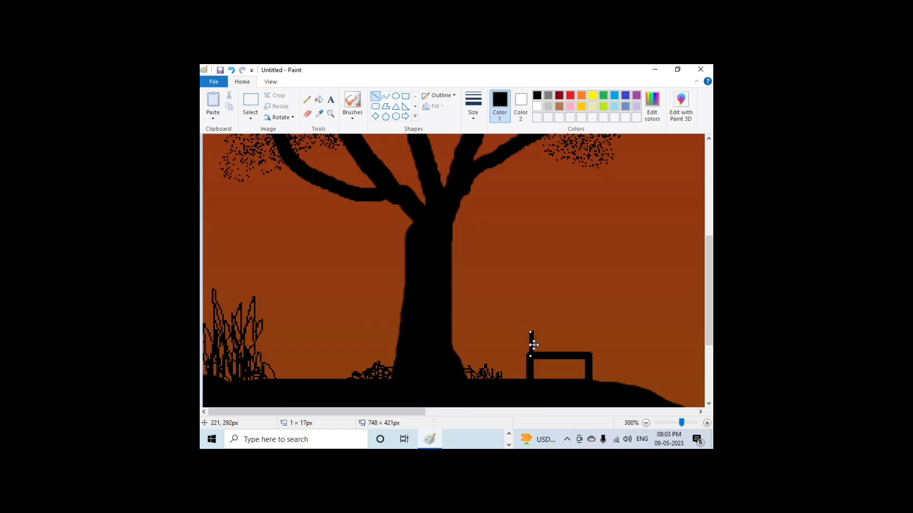
pyautogui.moveTo(528, 346); pyautogui.dragTo(528, 345)
pyautogui.moveTo(530, 345); pyautogui.dragTo(529, 348)
pyautogui.rightClick(530, 348)
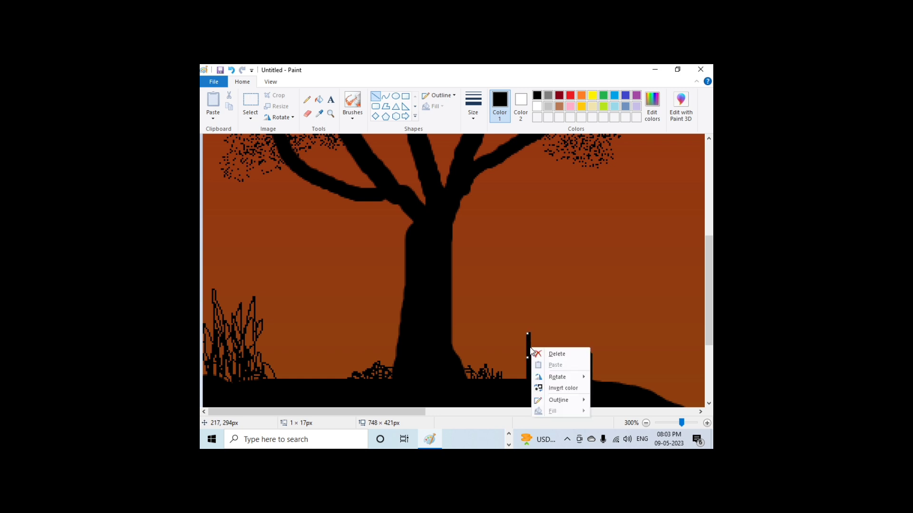
pyautogui.click(483, 254)
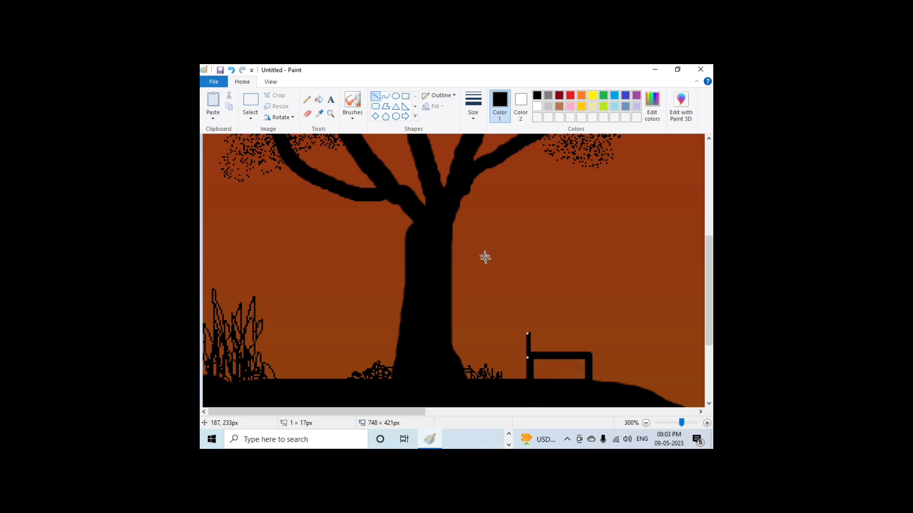
# - Draw a backrest post about 19 px tall above the seat's right end and join both posts with a thinnest-width top rail
pyautogui.click(586, 335)
pyautogui.moveTo(588, 332)
pyautogui.mouseDown()
pyautogui.moveTo(588, 357)
pyautogui.moveTo(591, 347)
pyautogui.mouseUp()
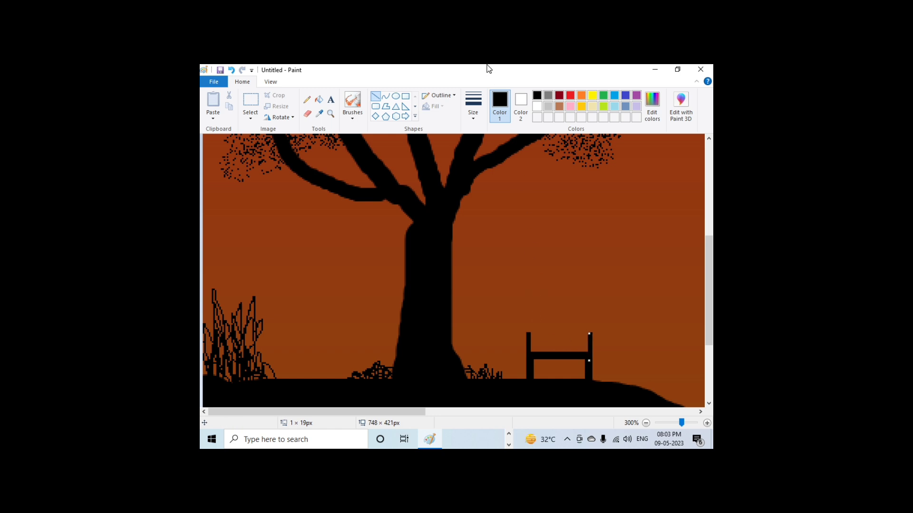
pyautogui.click(495, 173)
pyautogui.click(477, 114)
pyautogui.click(487, 137)
pyautogui.moveTo(529, 333); pyautogui.dragTo(592, 333)
# - Fill the bench backrest with a row of thin vertical slats about 13 px tall between the top rail and the seat
pyautogui.scroll(1, 537, 342)
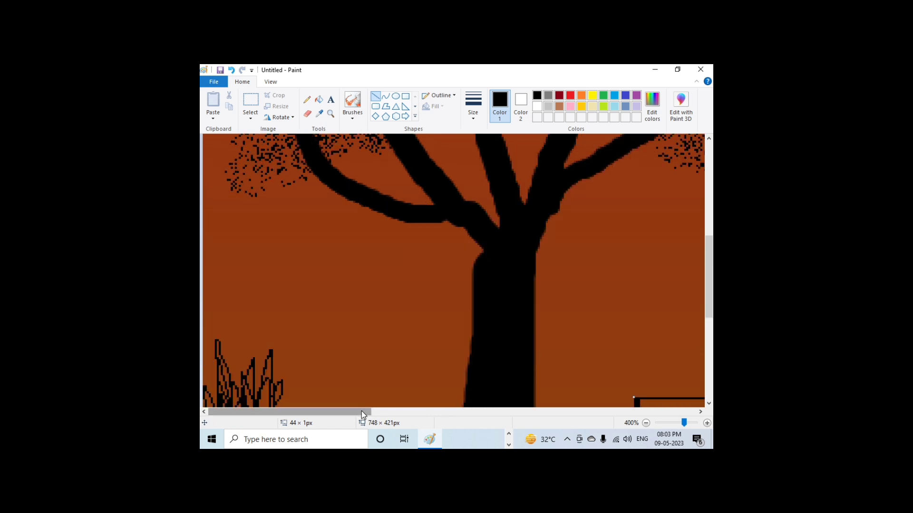
pyautogui.moveTo(361, 412); pyautogui.dragTo(450, 412)
pyautogui.scroll(-2, 435, 375)
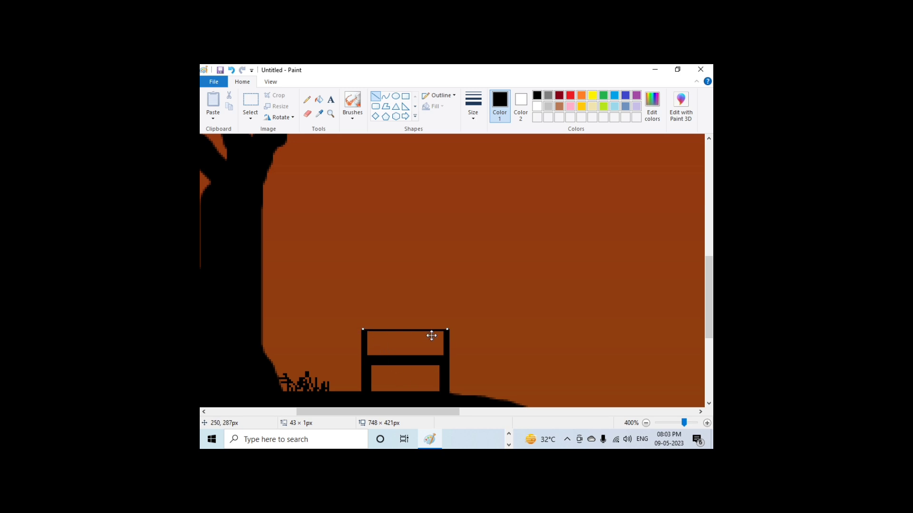
pyautogui.click(419, 273)
pyautogui.moveTo(374, 330); pyautogui.dragTo(372, 355)
pyautogui.moveTo(399, 331)
pyautogui.mouseDown()
pyautogui.moveTo(400, 357)
pyautogui.moveTo(395, 342)
pyautogui.moveTo(383, 343)
pyautogui.mouseUp()
pyautogui.moveTo(410, 331)
pyautogui.mouseDown()
pyautogui.moveTo(408, 355)
pyautogui.moveTo(393, 346)
pyautogui.moveTo(436, 356)
pyautogui.moveTo(416, 344)
pyautogui.mouseUp()
pyautogui.moveTo(434, 333)
pyautogui.mouseDown()
pyautogui.moveTo(432, 354)
pyautogui.moveTo(427, 343)
pyautogui.mouseUp()
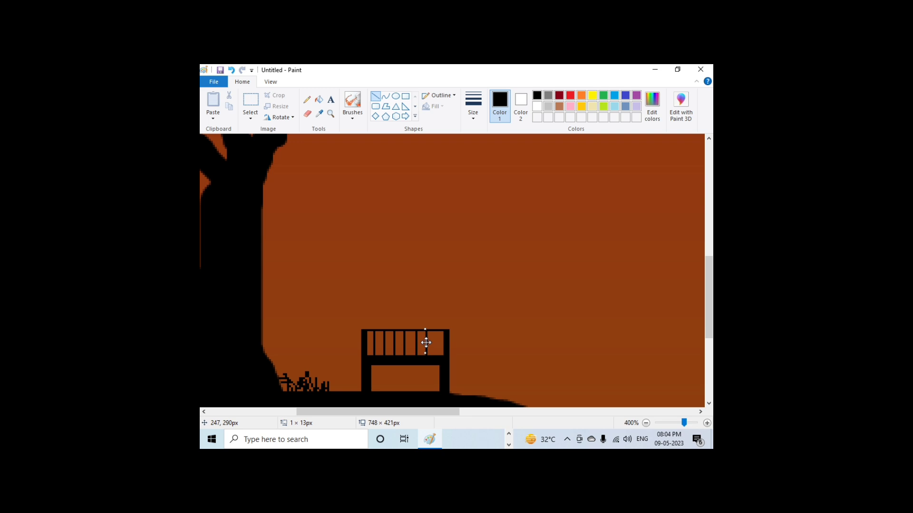
pyautogui.click(445, 335)
pyautogui.moveTo(437, 331)
pyautogui.mouseDown()
pyautogui.moveTo(437, 356)
pyautogui.moveTo(430, 344)
pyautogui.moveTo(440, 340)
pyautogui.mouseUp()
pyautogui.click(411, 309)
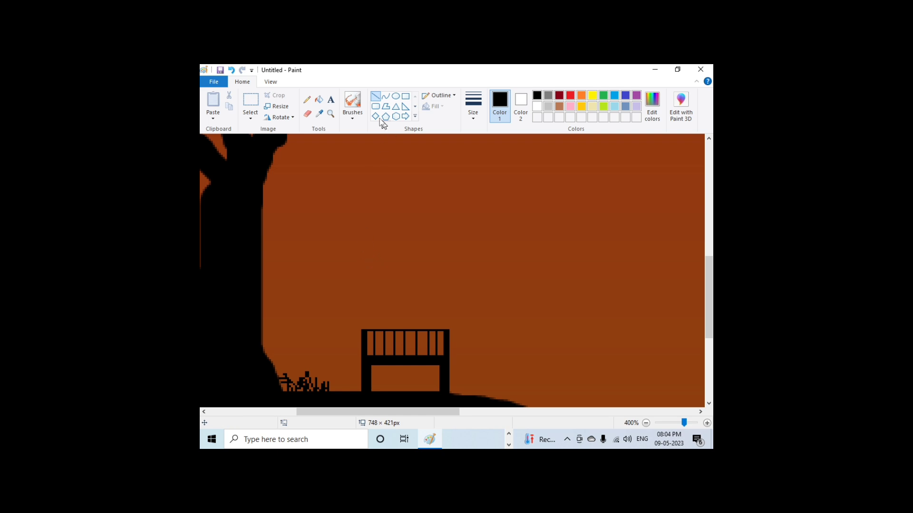
# - Paint the round head and torso of a person sitting on the bench with the black Brush
pyautogui.click(351, 118)
pyautogui.click(352, 134)
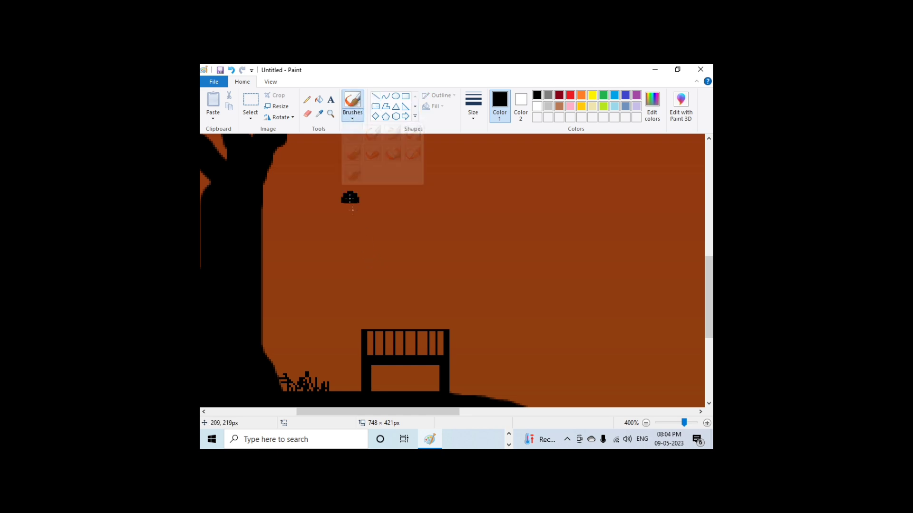
pyautogui.moveTo(406, 318)
pyautogui.mouseDown()
pyautogui.moveTo(408, 309)
pyautogui.moveTo(408, 329)
pyautogui.mouseUp()
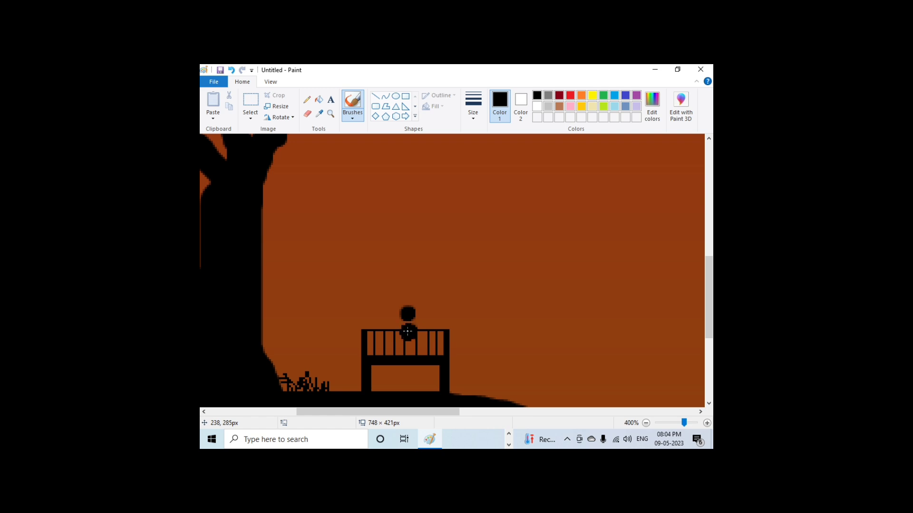
pyautogui.moveTo(408, 340)
pyautogui.mouseDown()
pyautogui.moveTo(412, 350)
pyautogui.moveTo(409, 329)
pyautogui.moveTo(413, 345)
pyautogui.mouseUp()
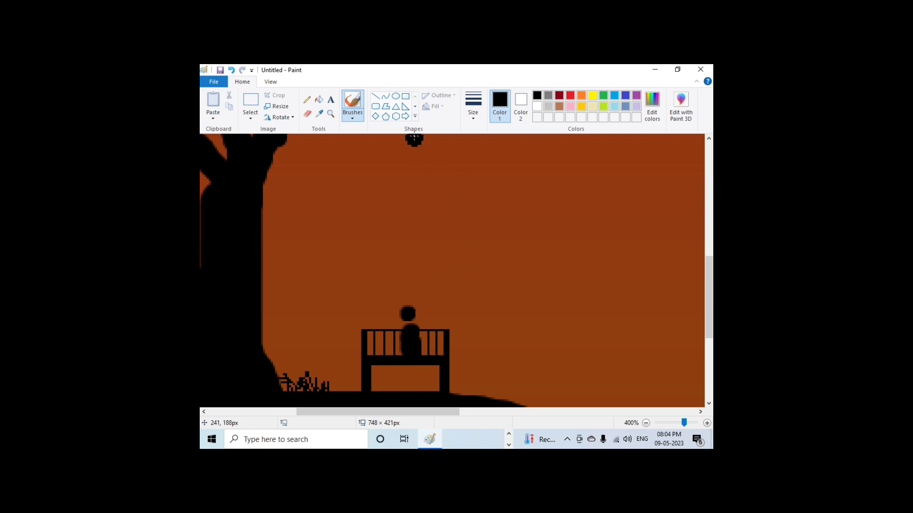
# - Paint the seated person's legs below the seat and arms beside the torso using the second-smallest brush size
pyautogui.click(475, 112)
pyautogui.click(478, 155)
pyautogui.click(474, 109)
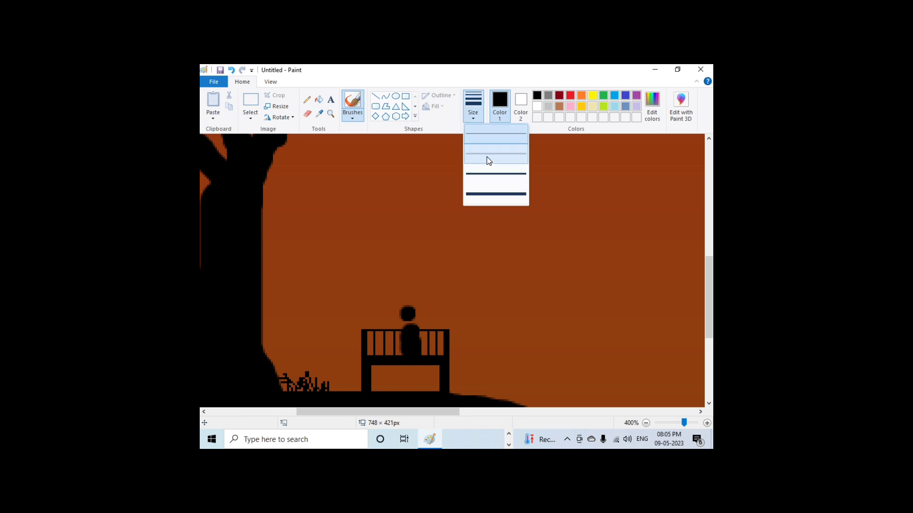
pyautogui.click(488, 158)
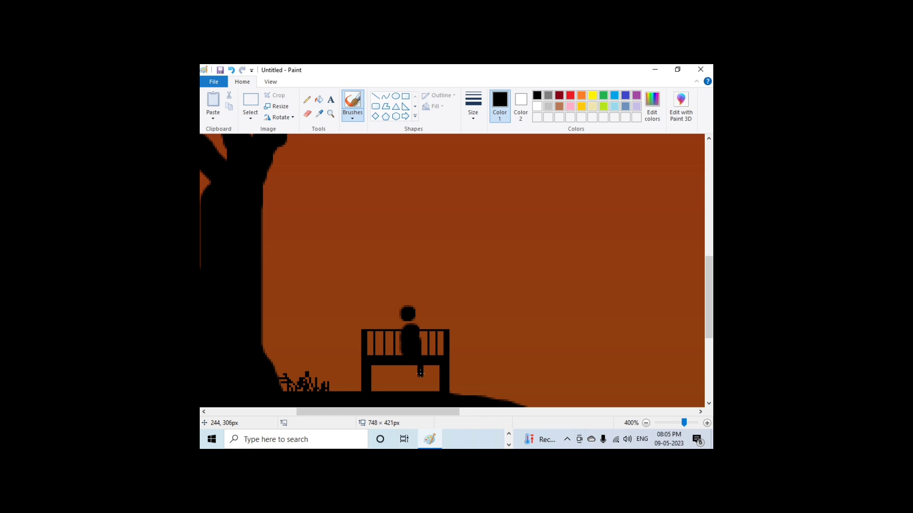
pyautogui.moveTo(421, 374)
pyautogui.mouseDown()
pyautogui.moveTo(426, 381)
pyautogui.moveTo(413, 378)
pyautogui.mouseUp()
pyautogui.moveTo(421, 329); pyautogui.dragTo(432, 328)
pyautogui.moveTo(401, 335); pyautogui.dragTo(397, 353)
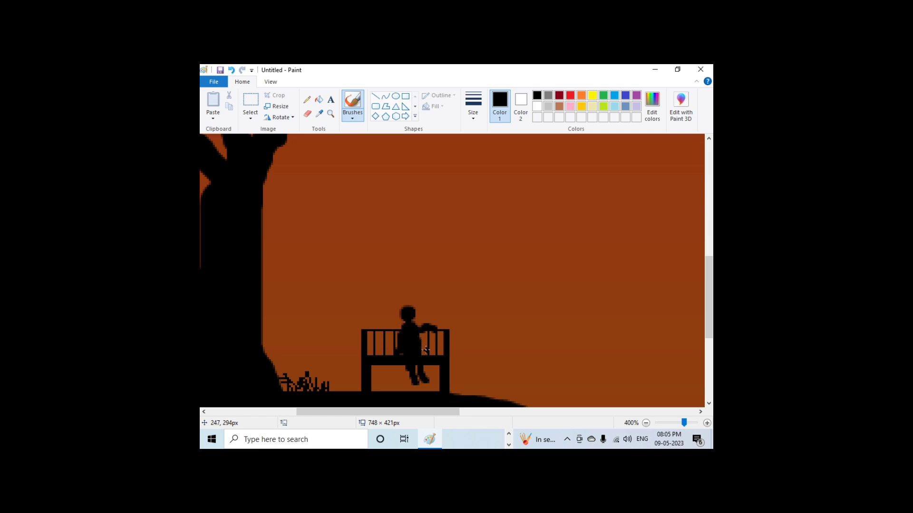
# - Dot tiny white stars across the whole sky, including around the tree, with the Pencil at its smallest size
pyautogui.scroll(-2, 423, 346)
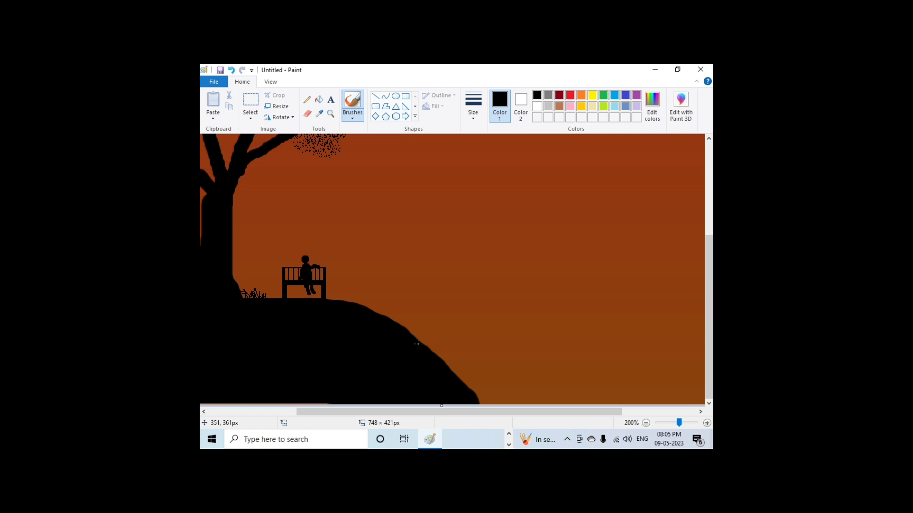
pyautogui.scroll(-1, 418, 344)
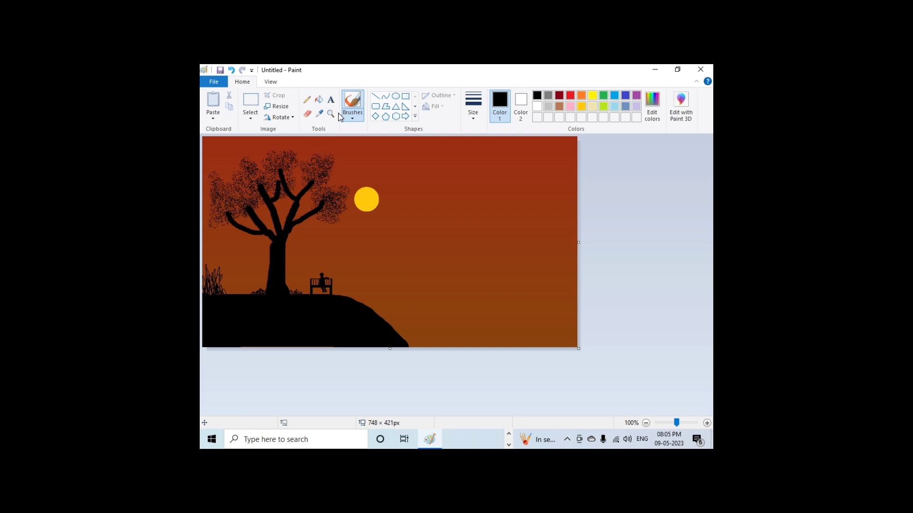
pyautogui.click(307, 100)
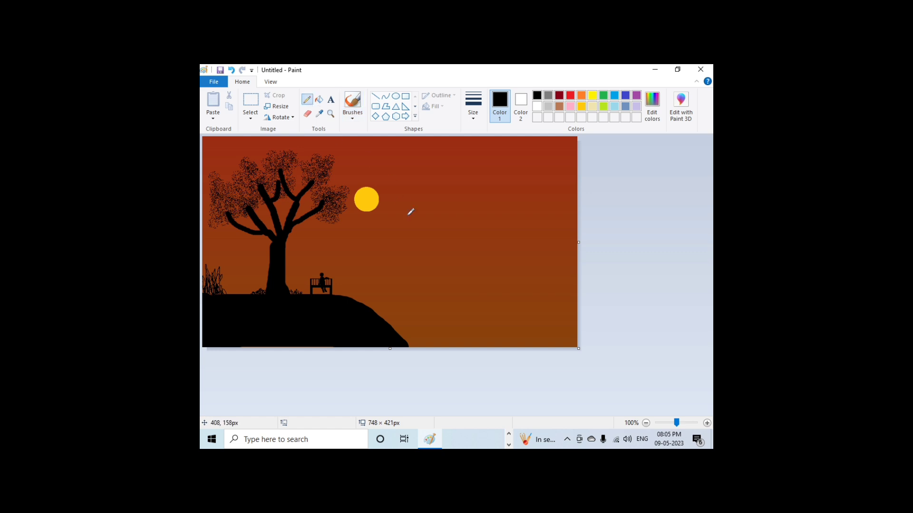
pyautogui.click(536, 107)
pyautogui.click(473, 106)
pyautogui.click(480, 140)
pyautogui.click(461, 220)
pyautogui.click(480, 204)
pyautogui.click(470, 181)
pyautogui.click(453, 181)
pyautogui.click(424, 191)
pyautogui.click(418, 172)
pyautogui.click(446, 165)
pyautogui.click(514, 150)
pyautogui.click(565, 151)
pyautogui.click(565, 190)
pyautogui.click(284, 212)
pyautogui.click(307, 145)
pyautogui.click(254, 154)
pyautogui.click(226, 233)
pyautogui.click(209, 209)
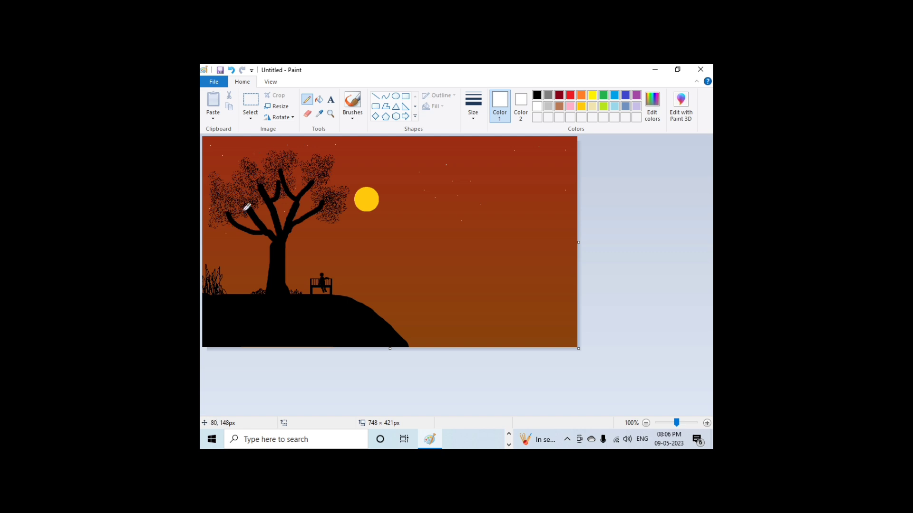
pyautogui.click(382, 199)
pyautogui.click(405, 232)
pyautogui.click(376, 243)
pyautogui.click(251, 259)
pyautogui.click(460, 266)
pyautogui.click(514, 264)
pyautogui.click(537, 235)
pyautogui.click(523, 189)
pyautogui.click(512, 227)
# - Add a few slightly larger white stars around the sky with the Pencil at its second size
pyautogui.click(473, 107)
pyautogui.click(475, 161)
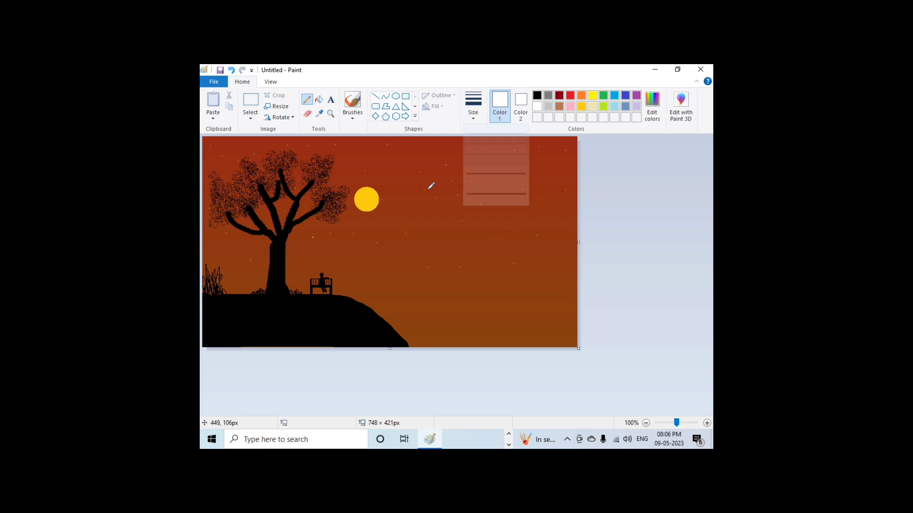
pyautogui.click(506, 181)
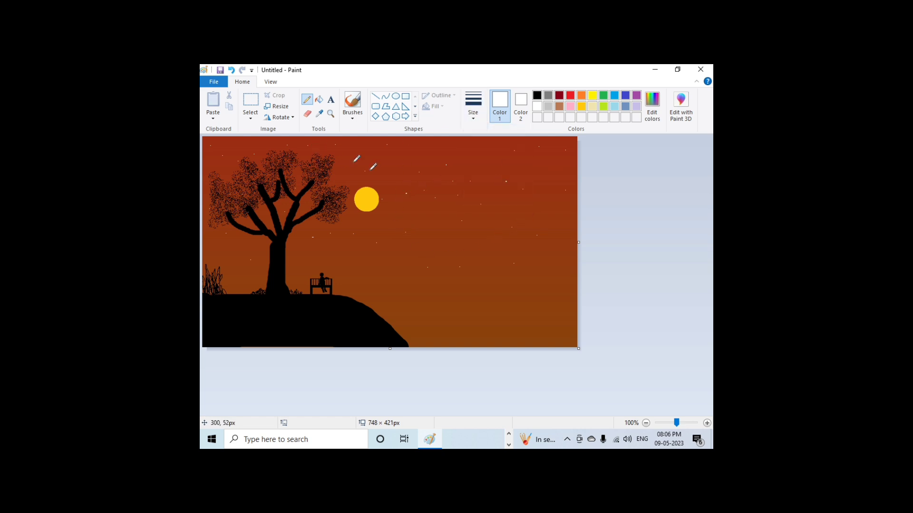
pyautogui.click(391, 171)
pyautogui.click(235, 146)
pyautogui.click(337, 248)
# - Add three brighter white stars near the sun and across the right side of the sky with the Pencil's third size
pyautogui.click(473, 107)
pyautogui.click(480, 177)
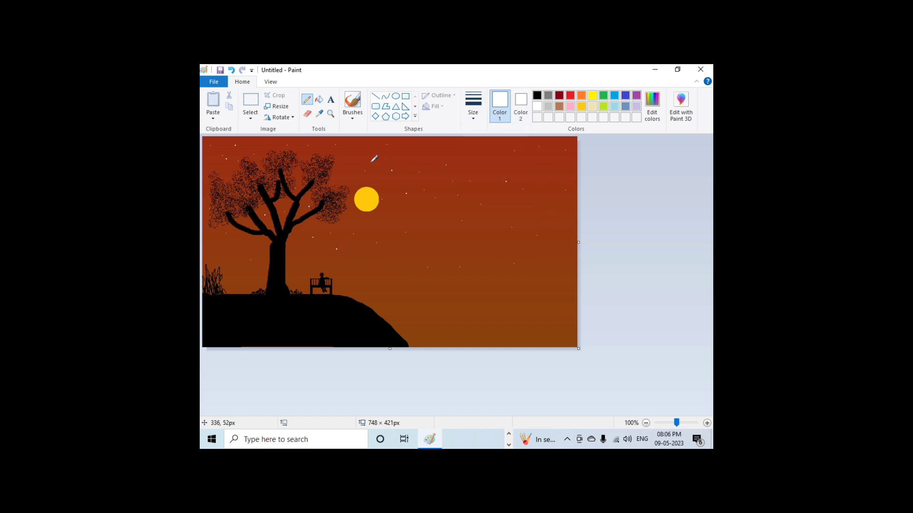
pyautogui.click(349, 173)
pyautogui.click(430, 230)
pyautogui.click(557, 216)
# - Add the artist's name as a white text signature in the lower-right area of the sky
pyautogui.click(331, 100)
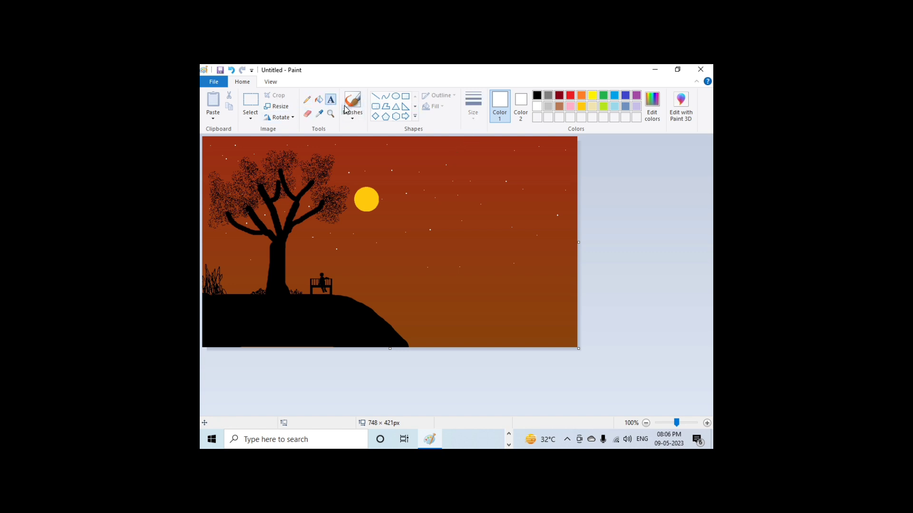
pyautogui.click(491, 304)
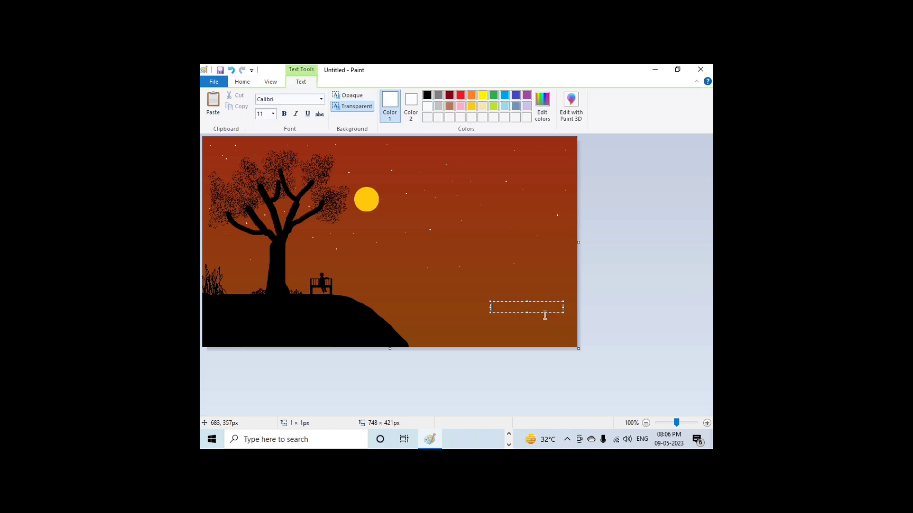
pyautogui.write('DEBASISH ROY')
# - Format the whole signature text in Berlin Sans FB Demi, size 11, italic
pyautogui.hotkey('ctrl', 'a')
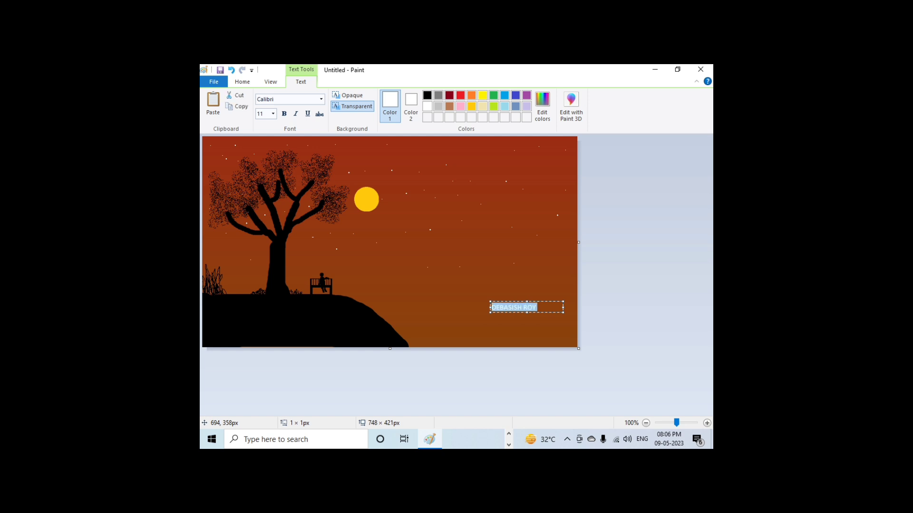
pyautogui.click(321, 100)
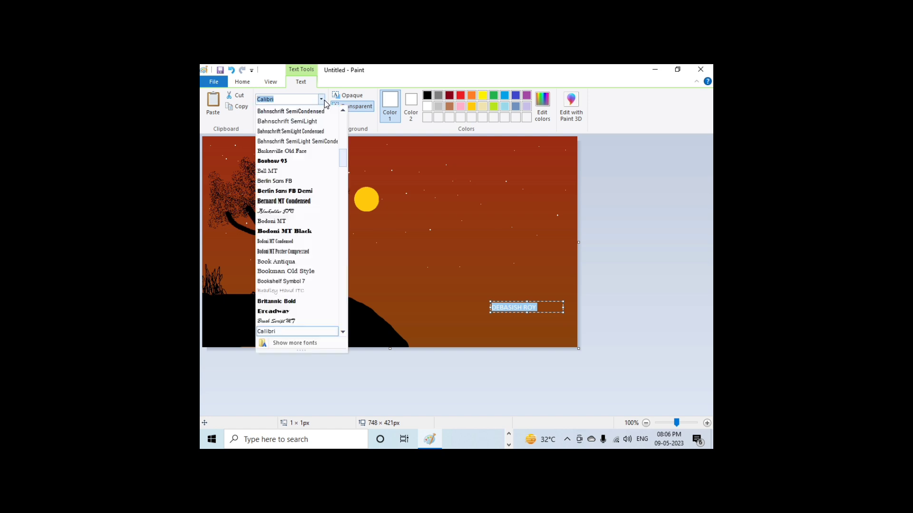
pyautogui.click(291, 192)
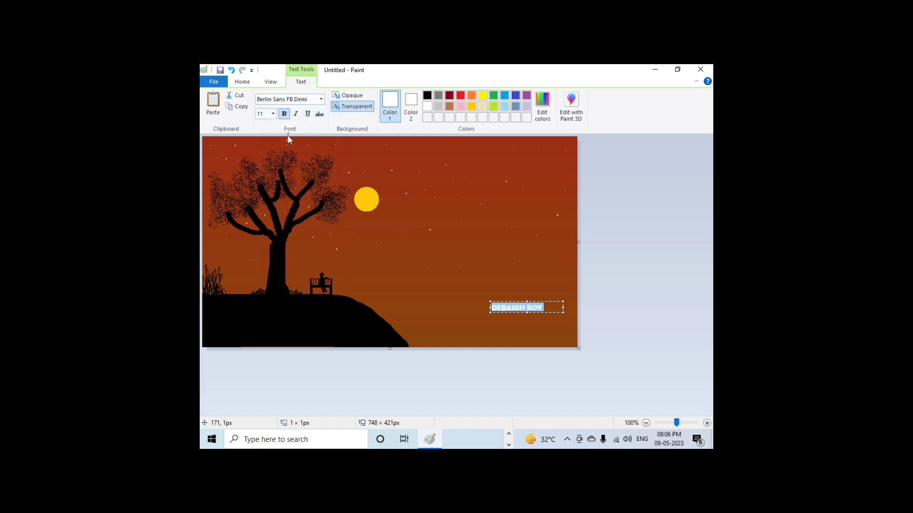
pyautogui.click(273, 114)
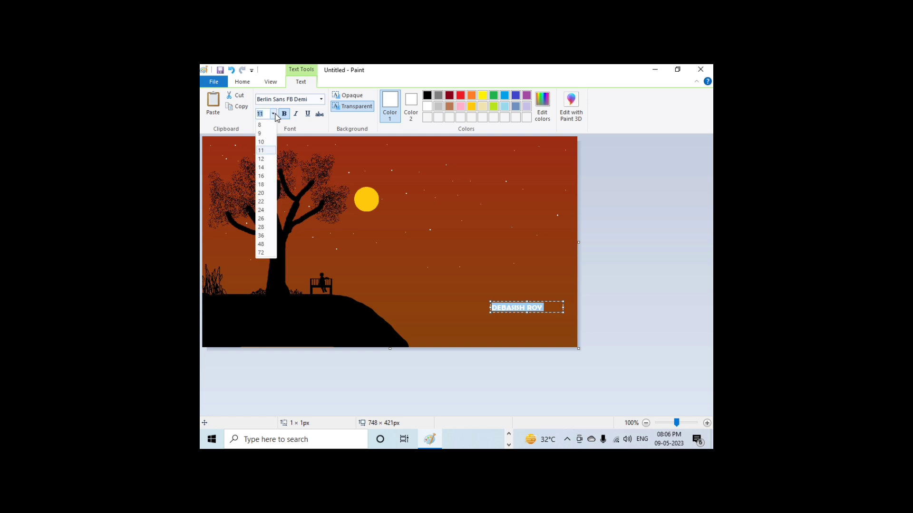
pyautogui.click(265, 150)
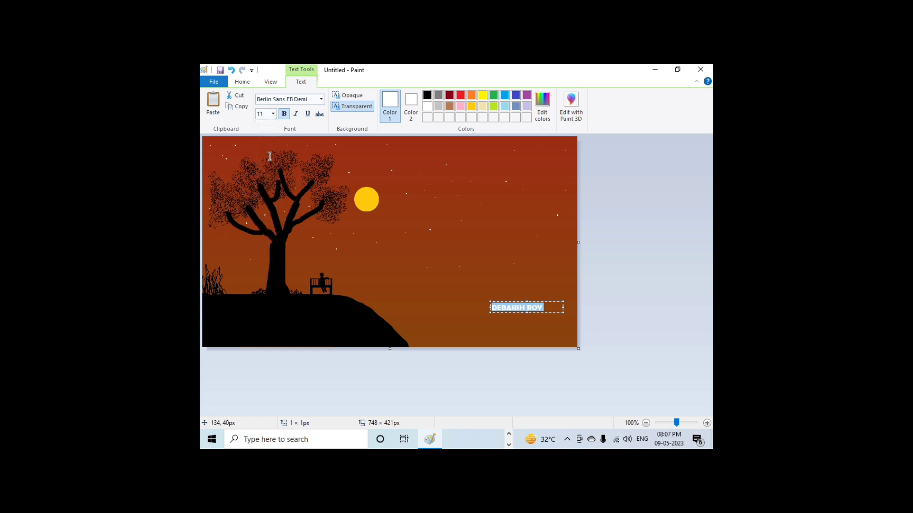
pyautogui.click(294, 114)
# - Try turquoise and pink as the signature's text color
pyautogui.click(492, 97)
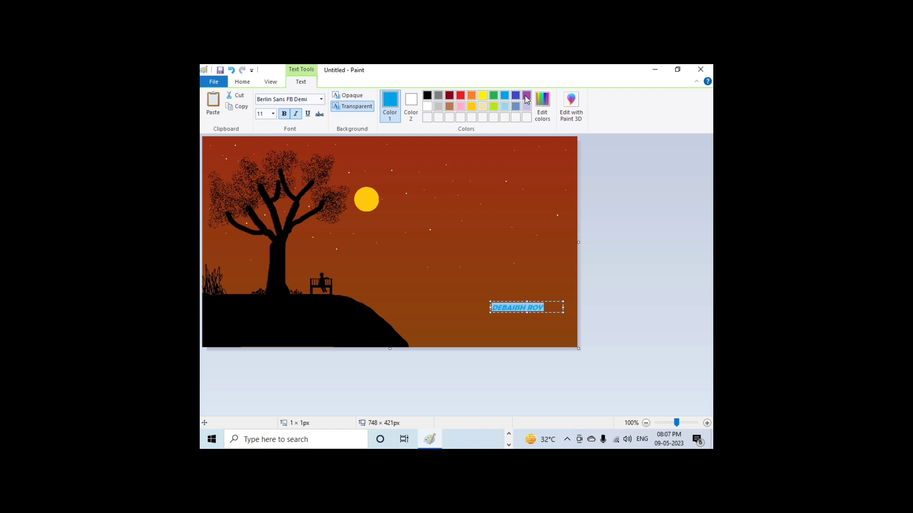
pyautogui.click(449, 107)
pyautogui.click(460, 107)
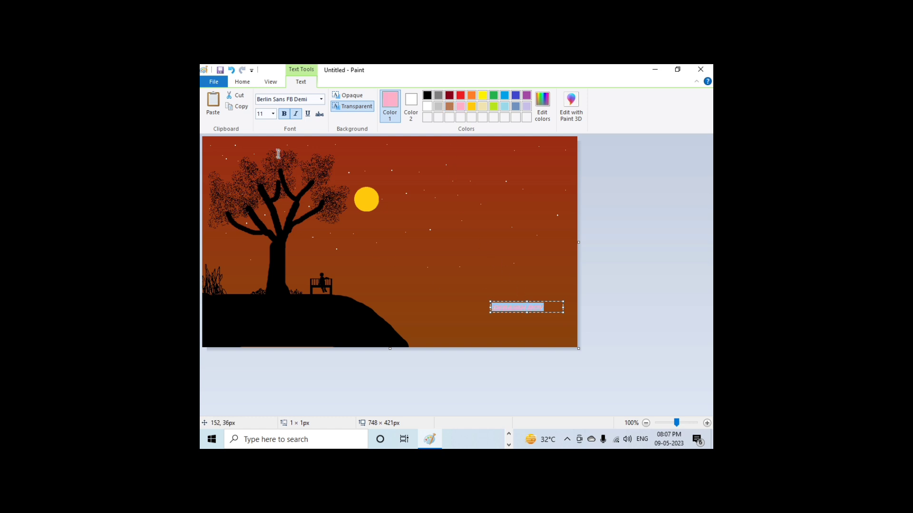
# - Color the signature text dark gray and commit it to the picture
pyautogui.click(438, 96)
pyautogui.click(524, 309)
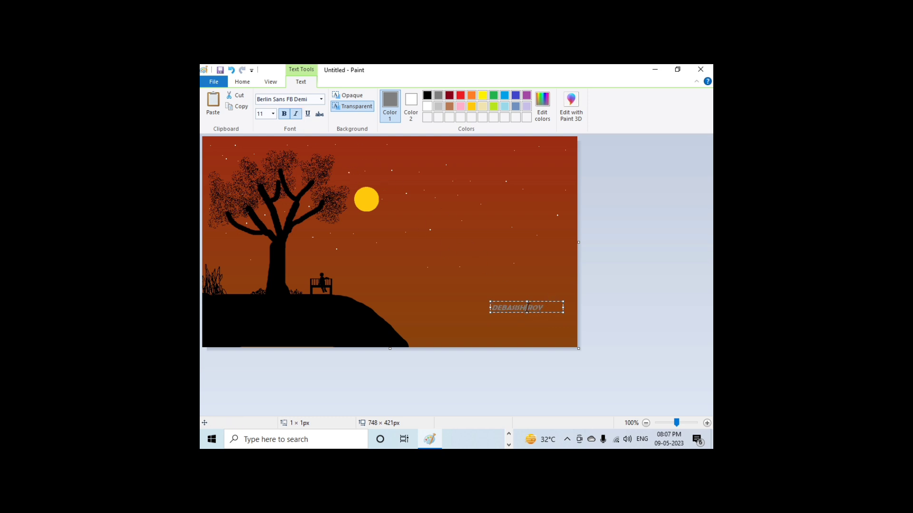
pyautogui.click(547, 314)
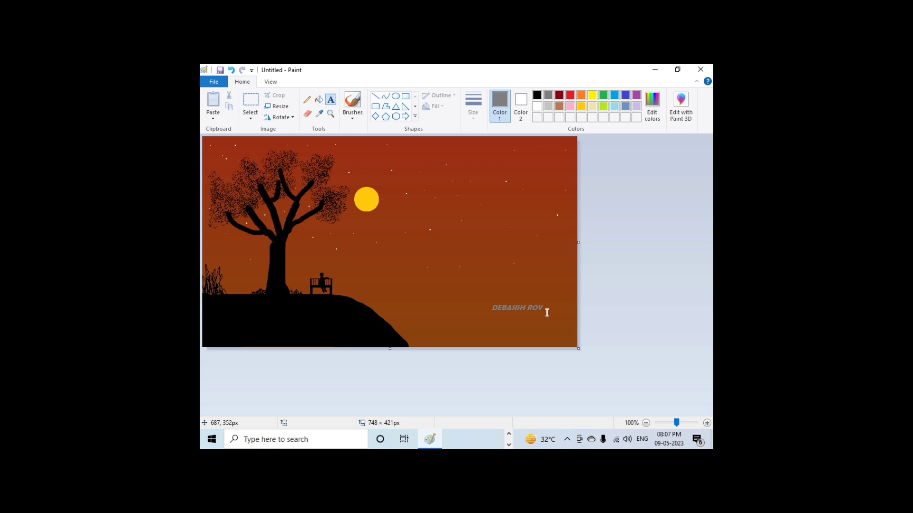